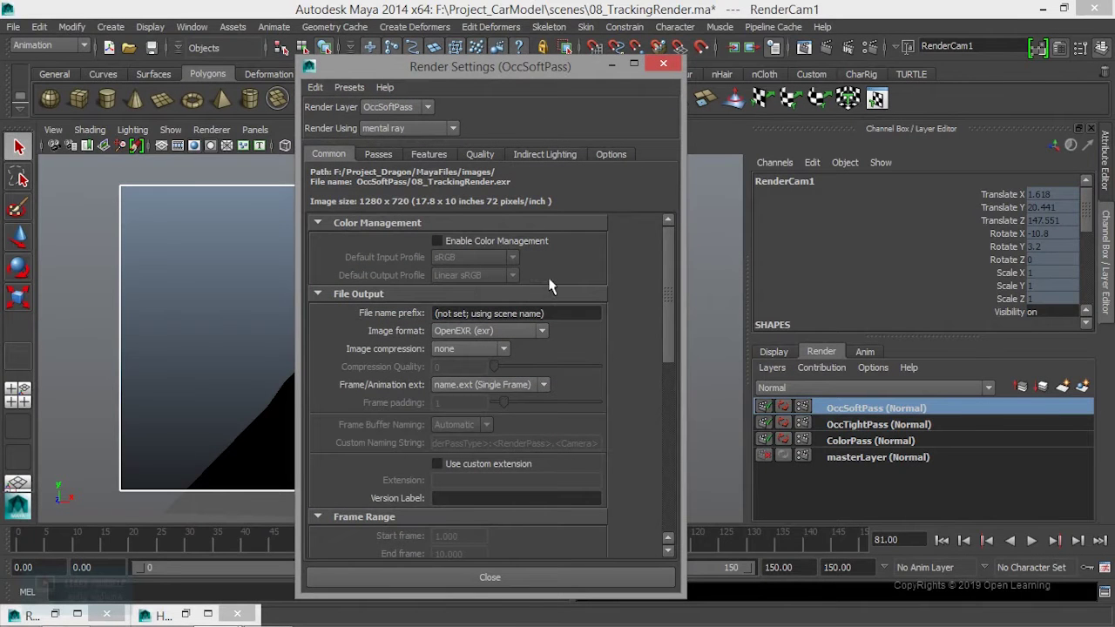
- Enable colour management for OccSoftPass with Linear sRGB as the default input profile
mouse_move(670, 247)
mouse_down()
mouse_move(671, 266)
mouse_move(668, 247)
mouse_up()
click(511, 246)
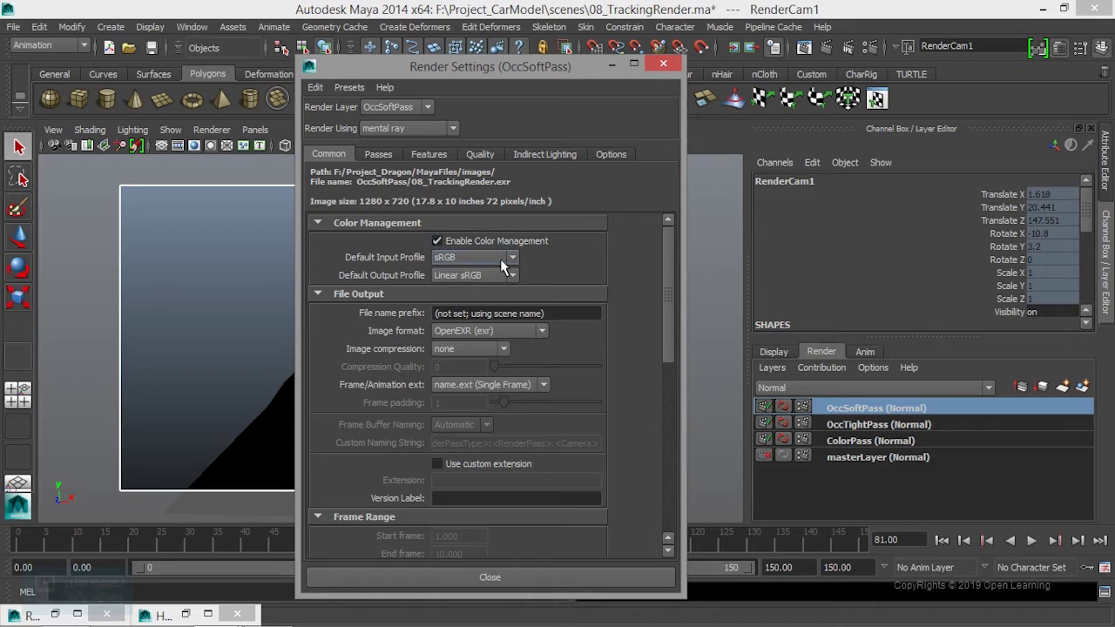
click(500, 259)
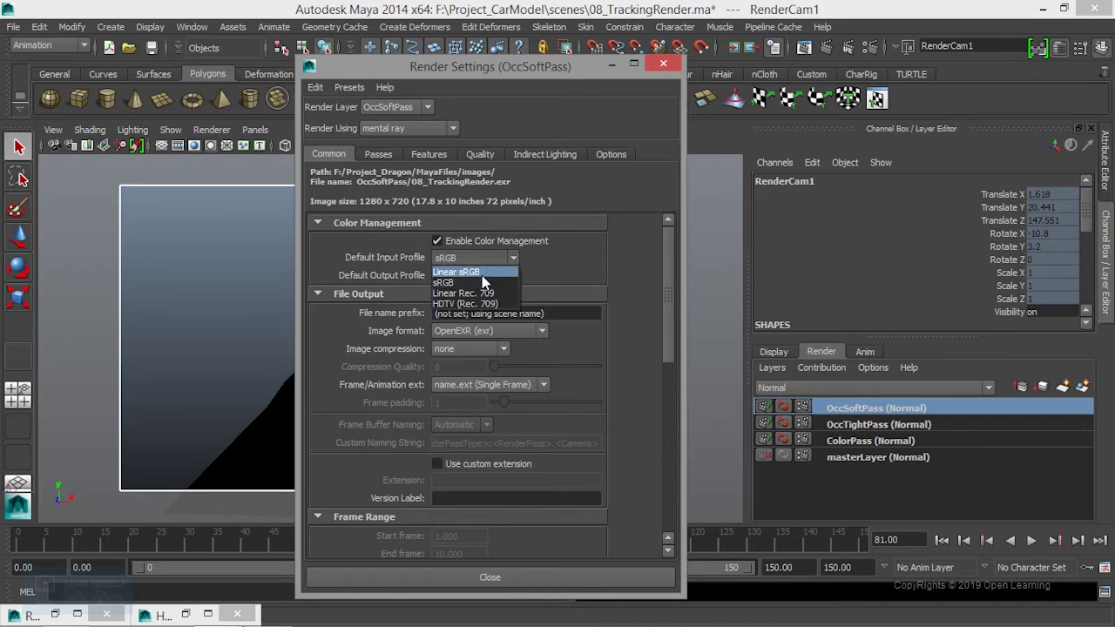
click(482, 272)
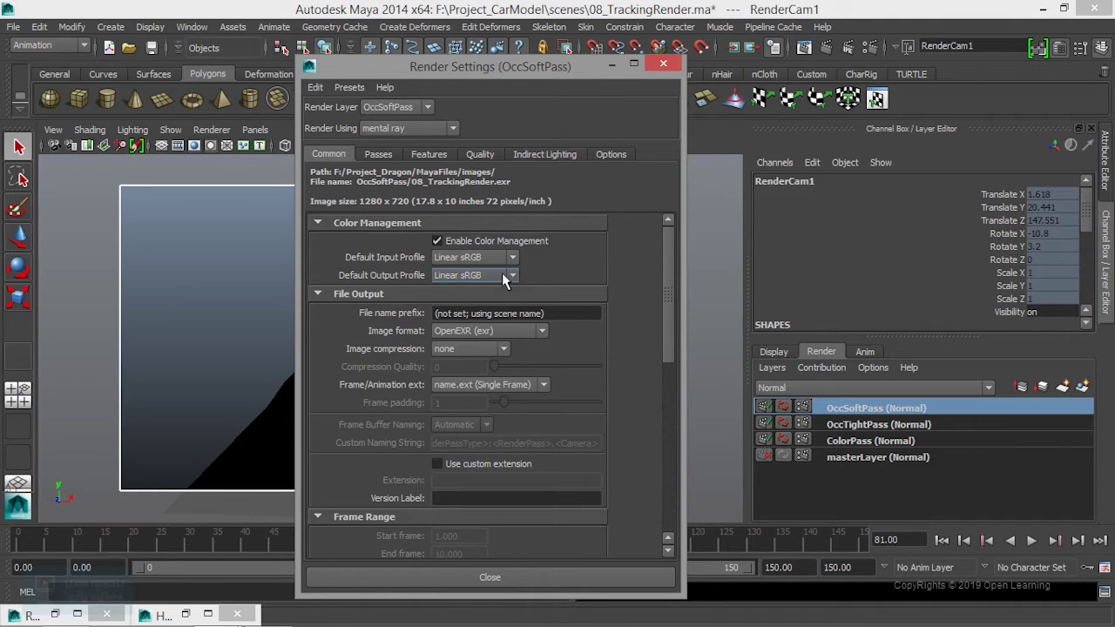
scroll(668, 251, down, 1)
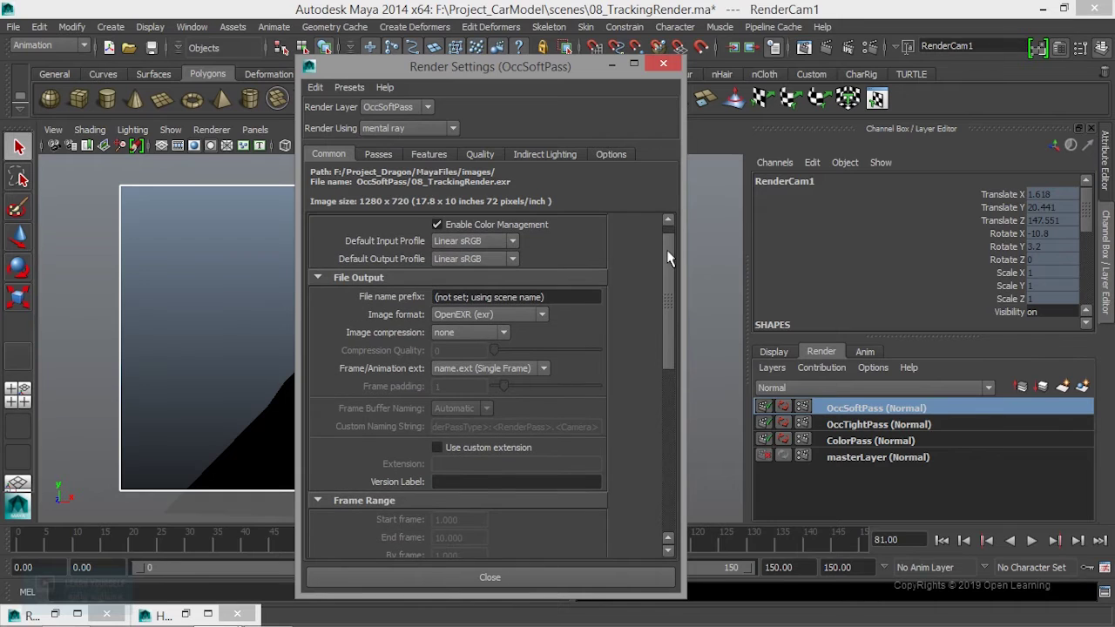
- Build the file name prefix <RenderLayer>\<RenderLayer>\<Camera> from the keyword menu and backslashes
drag(569, 298, 405, 315)
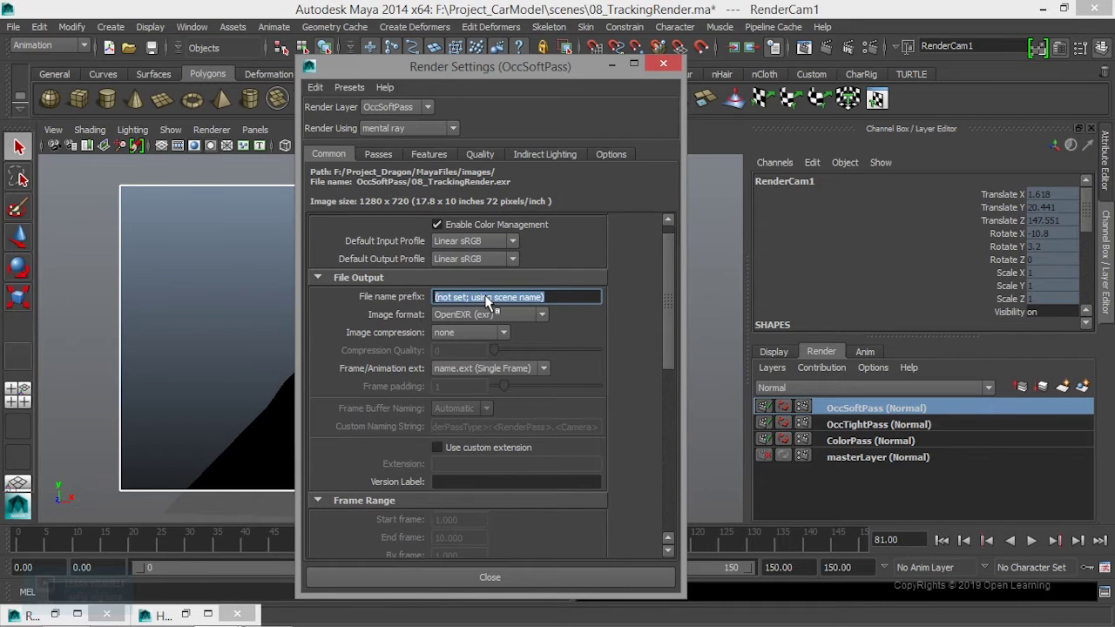
right_click(488, 300)
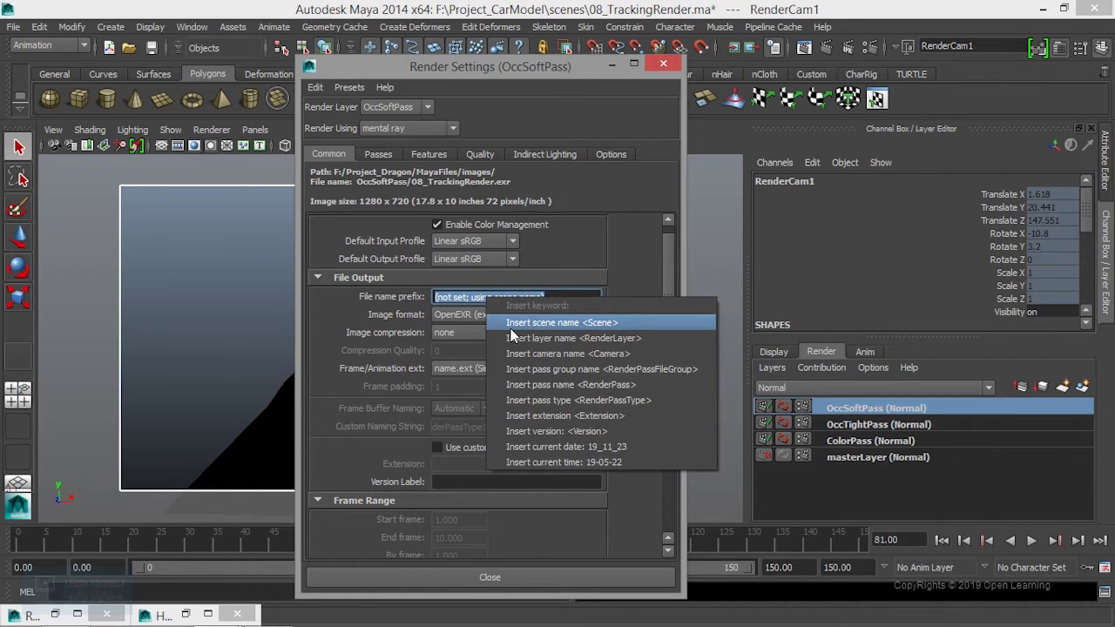
click(519, 338)
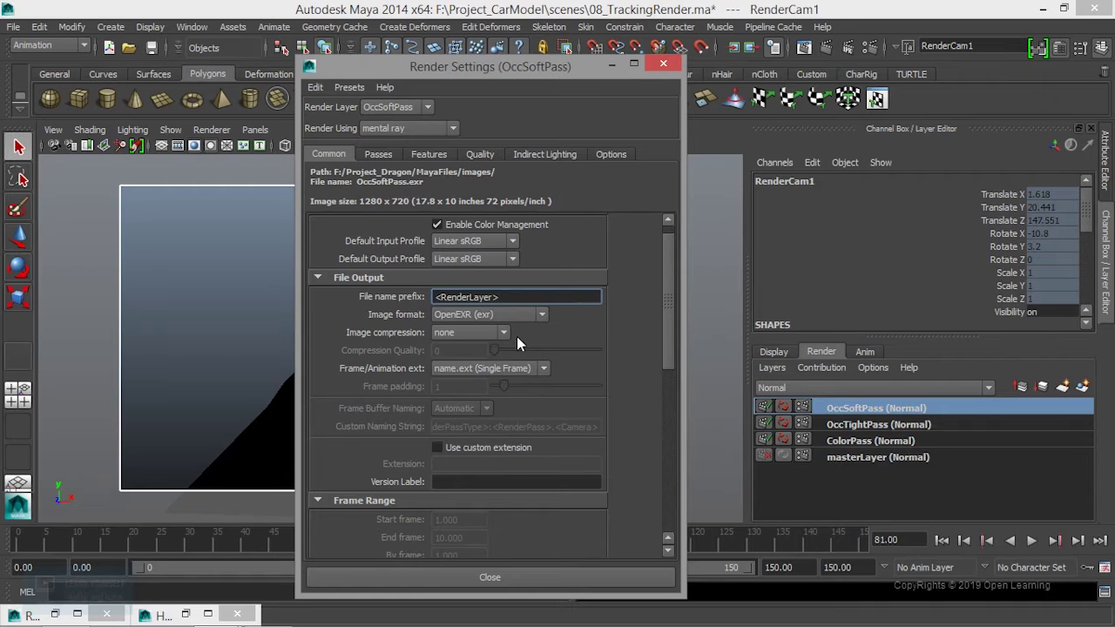
text(\)
right_click(538, 297)
click(583, 342)
text(\)
right_click(580, 297)
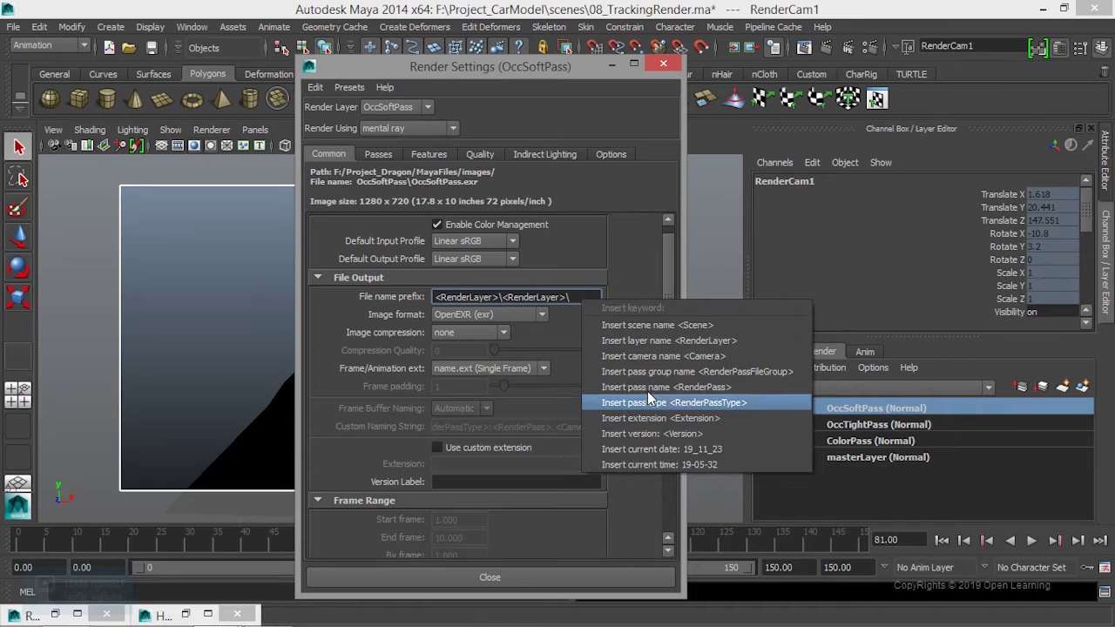
click(662, 356)
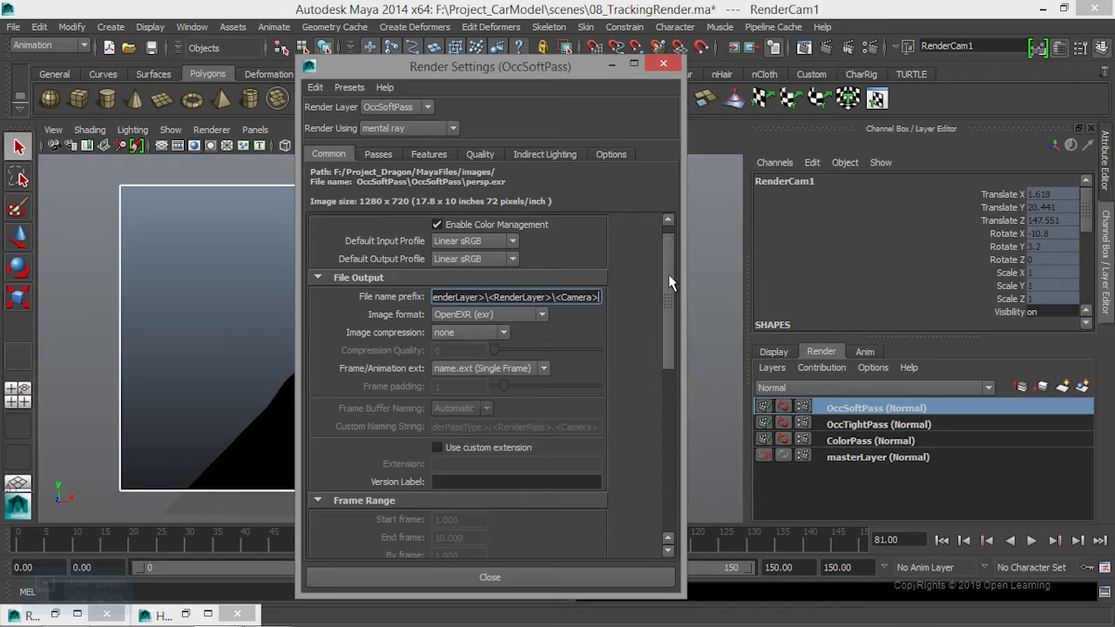
- Set RenderCam1 as the renderable camera and return to the File Output prefix
drag(670, 279, 669, 447)
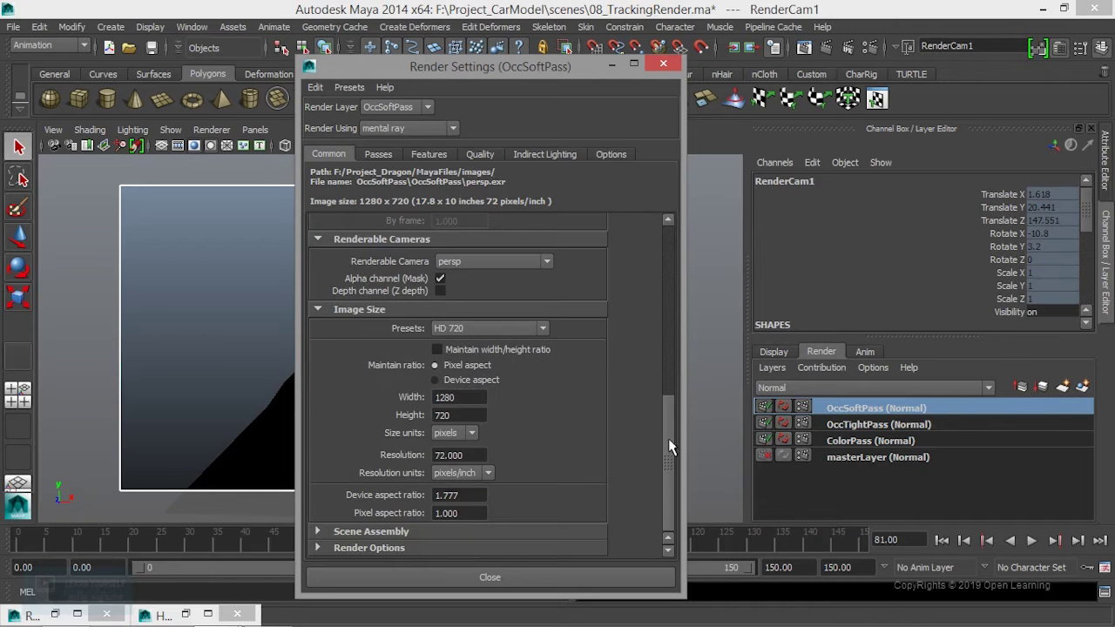
click(500, 260)
click(490, 298)
drag(670, 410, 661, 254)
click(512, 290)
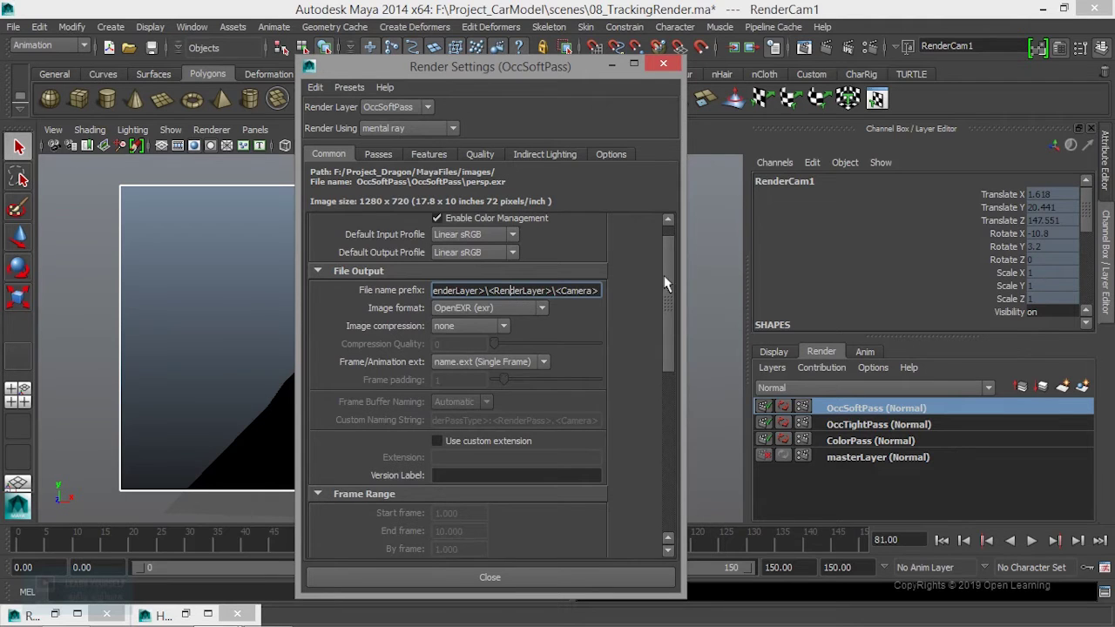
- Switch to the ColorPass render layer
mouse_move(662, 253)
mouse_down()
mouse_move(649, 418)
mouse_move(648, 243)
mouse_up()
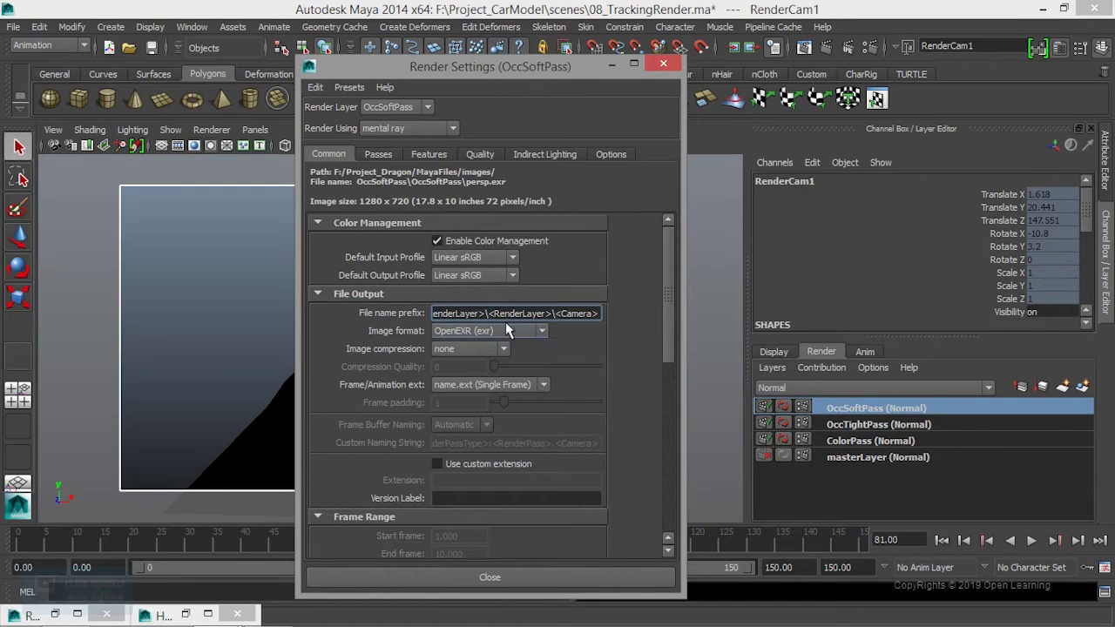
click(803, 49)
click(862, 443)
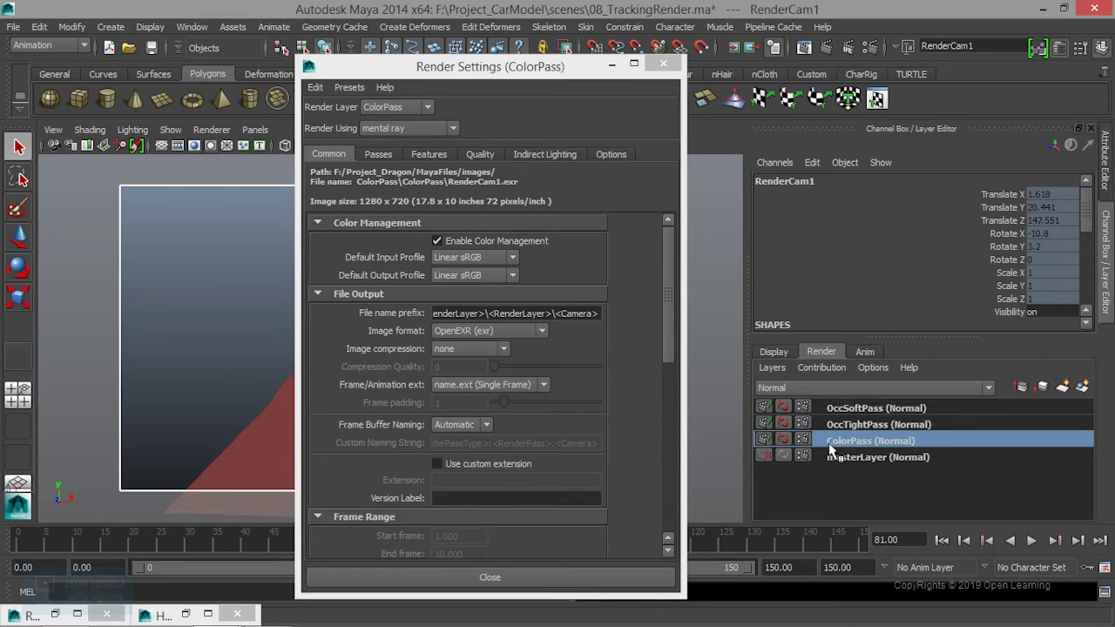
- Render the ColorPass layer through RenderCam1 in Render View
click(807, 63)
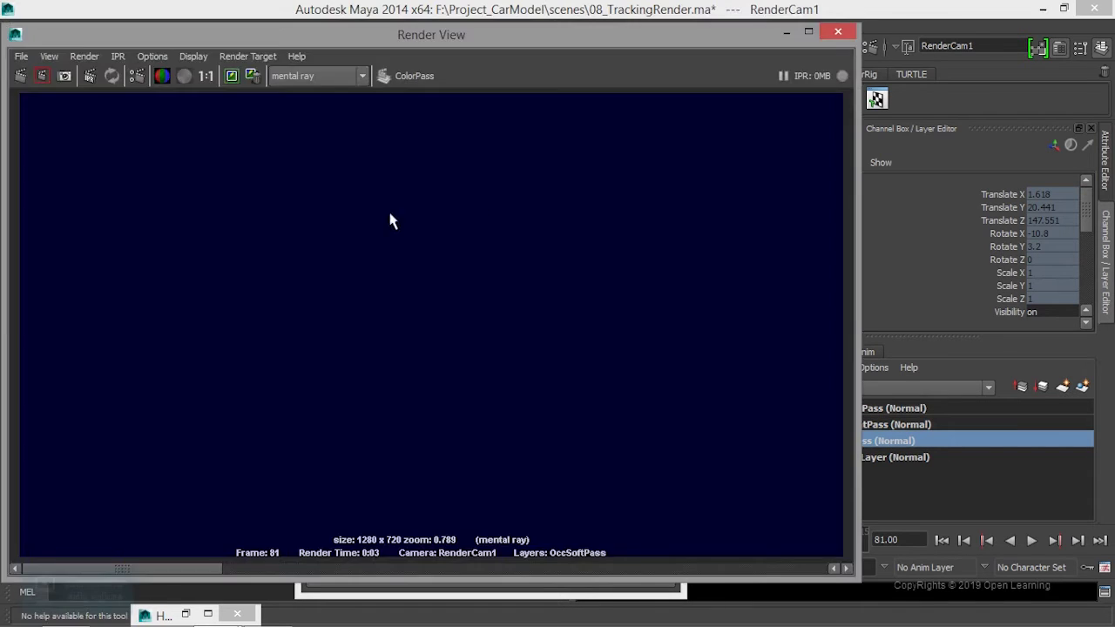
click(84, 57)
click(277, 172)
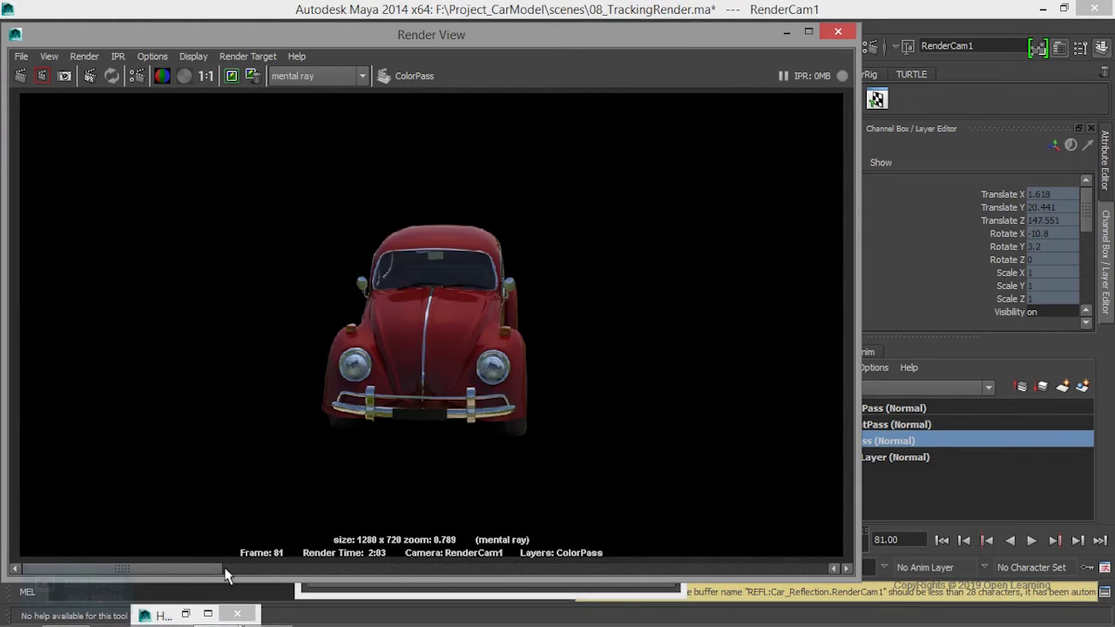
- Flip between the stored white occlusion render and the red ColorPass render
click(350, 569)
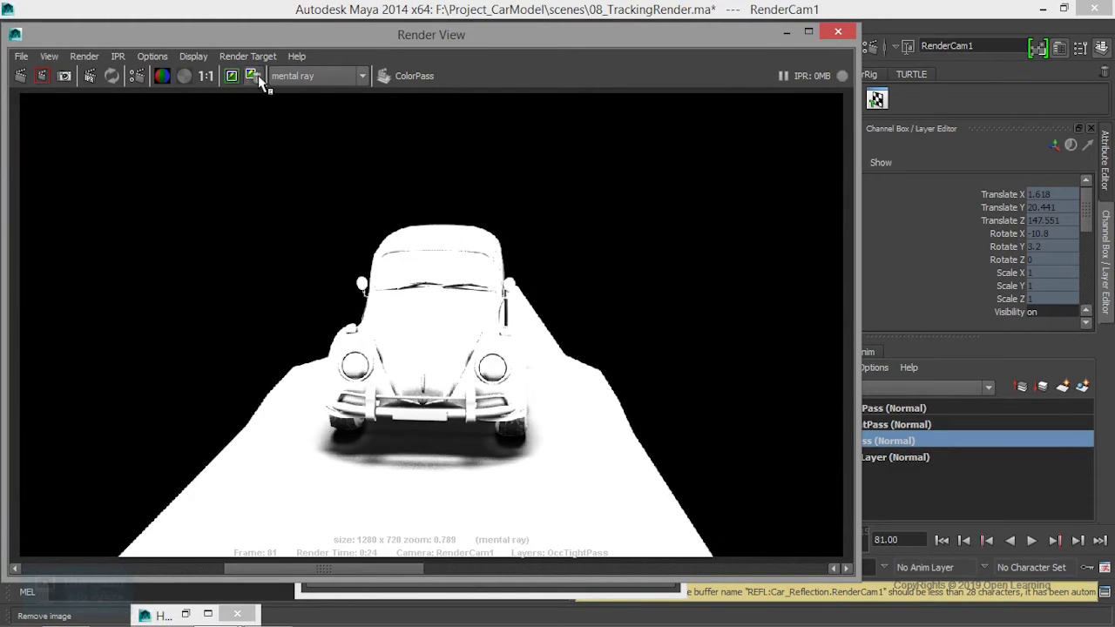
click(253, 76)
click(401, 568)
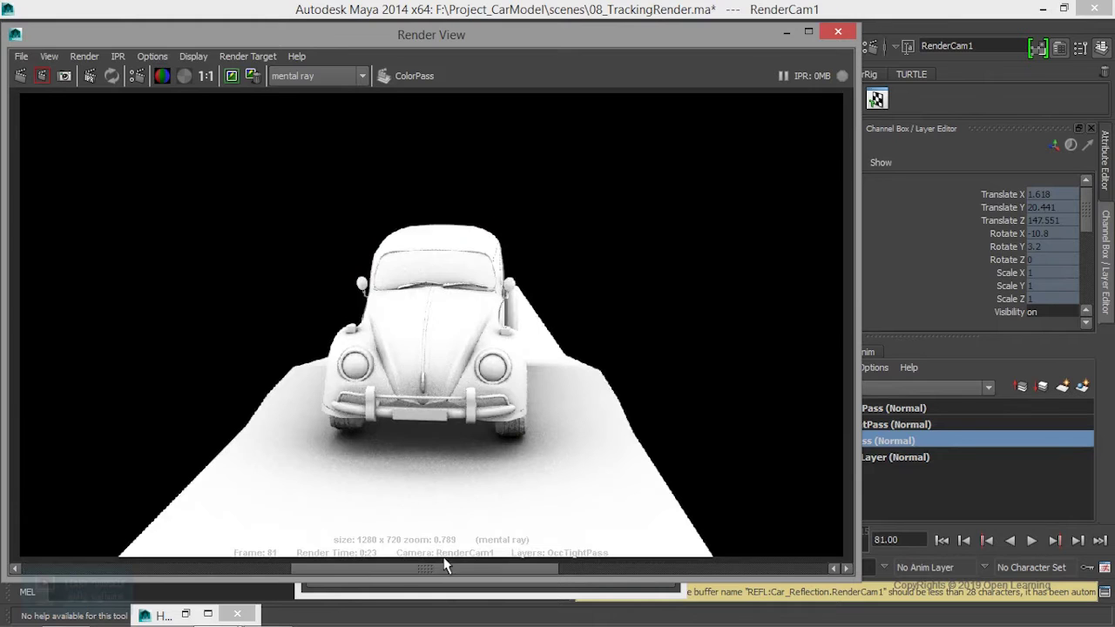
click(252, 76)
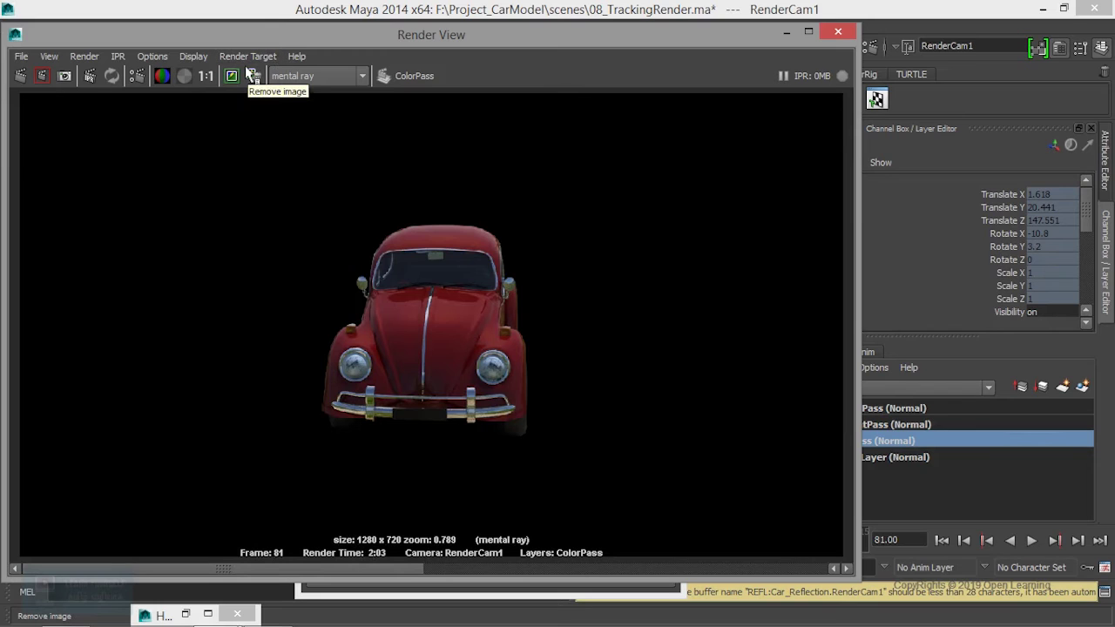
click(191, 57)
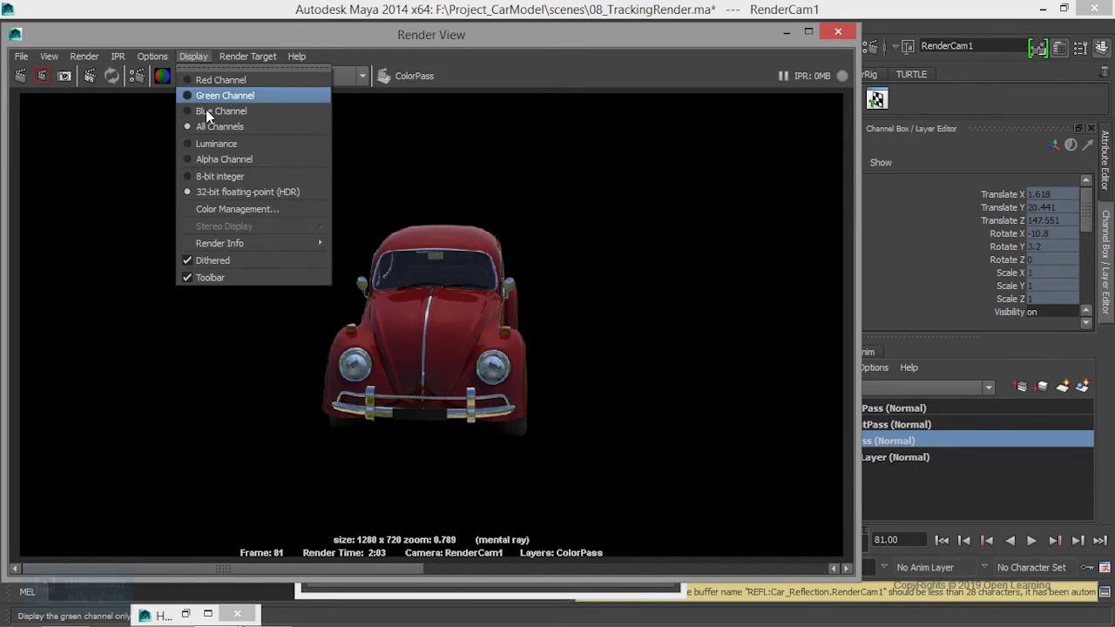
- Display the ColorPass render with a Linear sRGB image colour profile
click(222, 212)
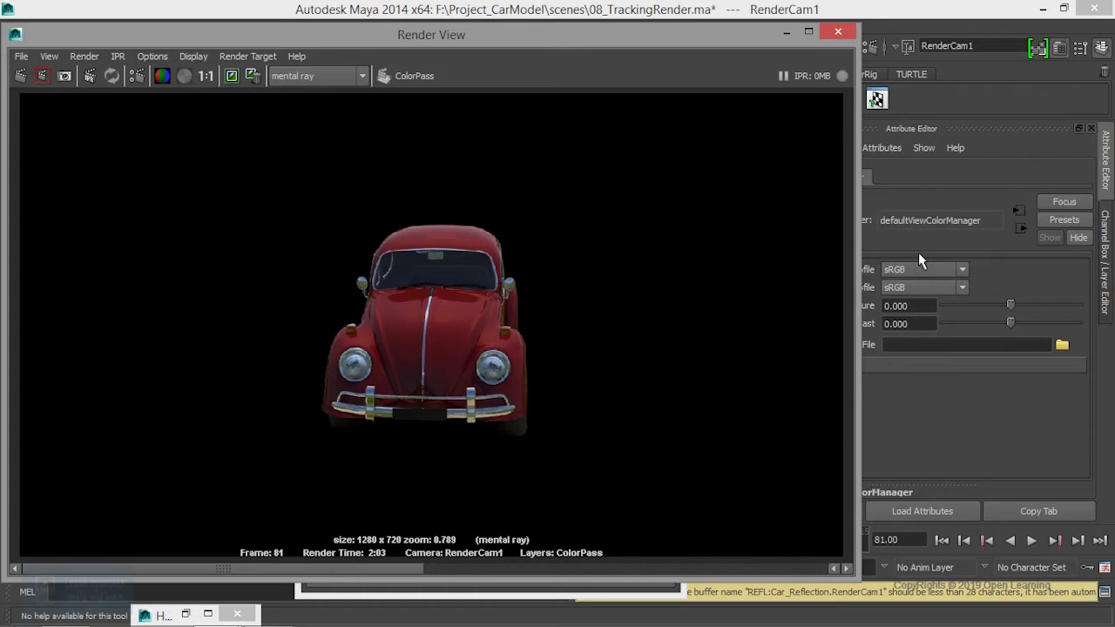
drag(745, 39, 675, 34)
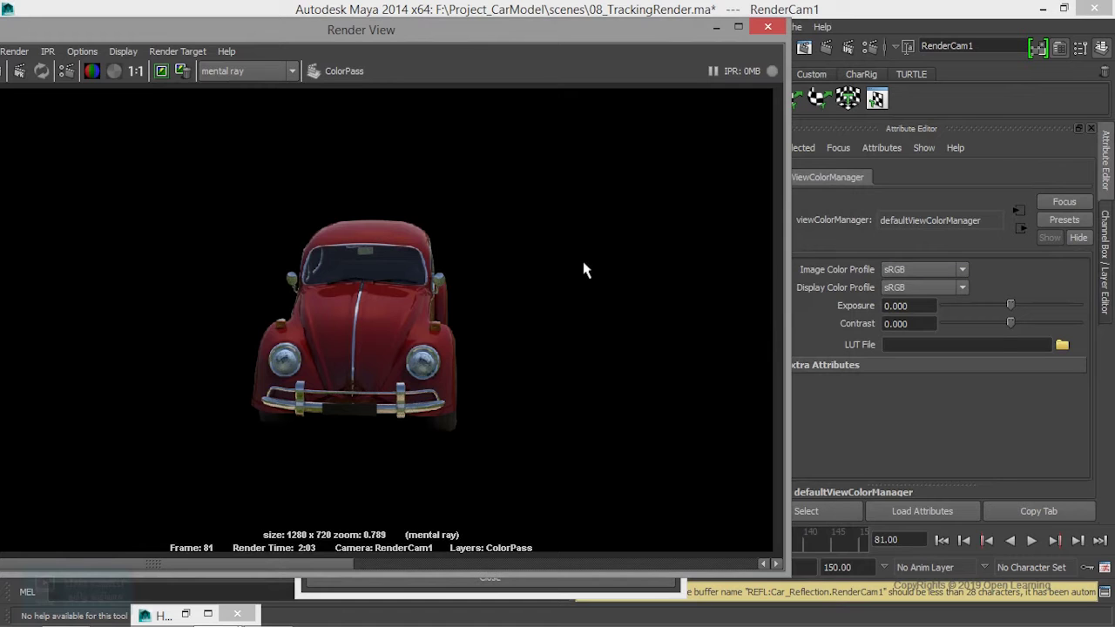
click(918, 266)
click(920, 280)
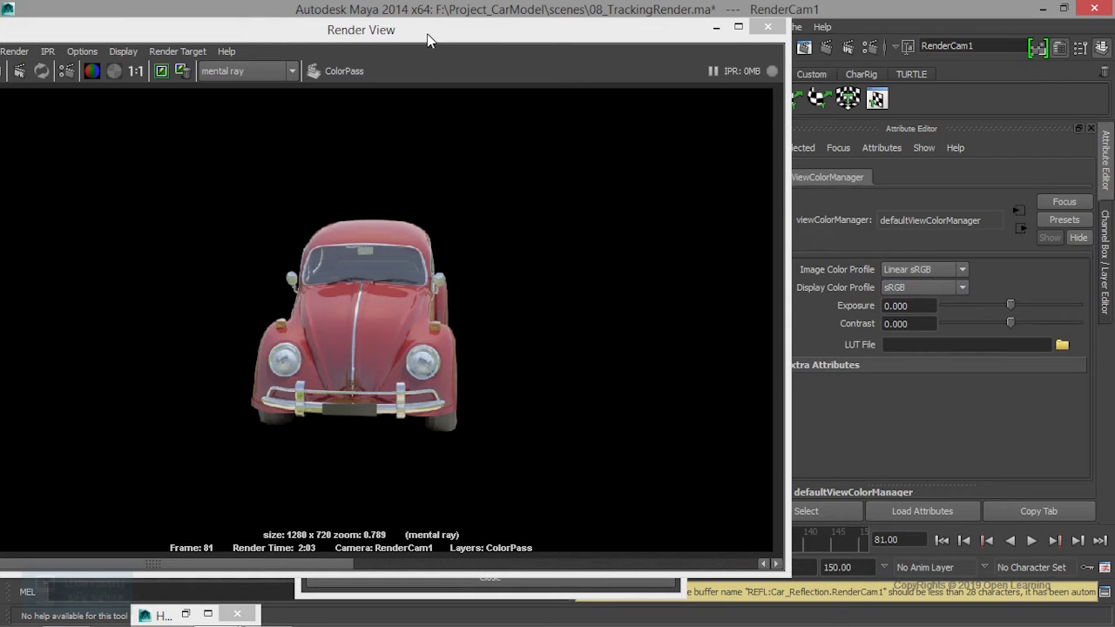
drag(427, 35, 461, 47)
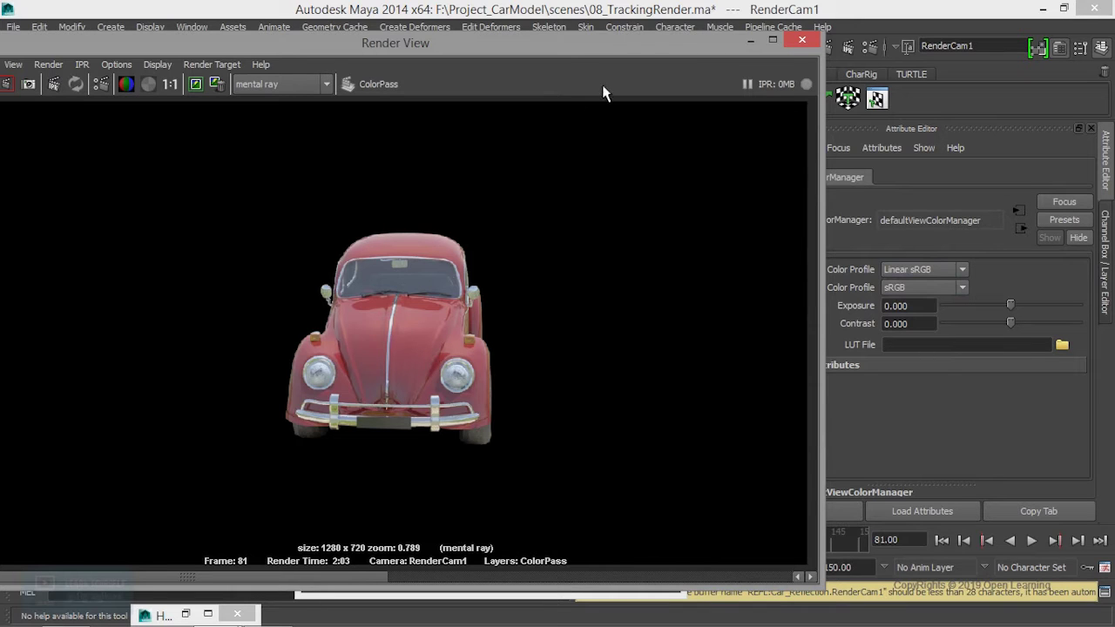
click(101, 83)
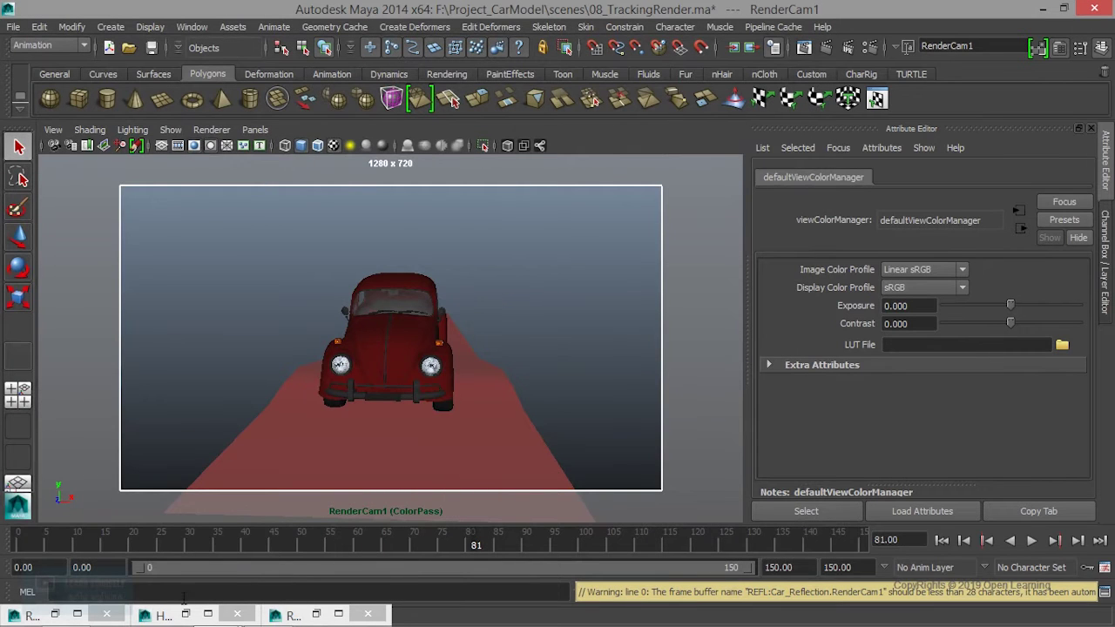
- Graph the BlackMat01 network in the Hypershade and rearrange its nodes
click(157, 615)
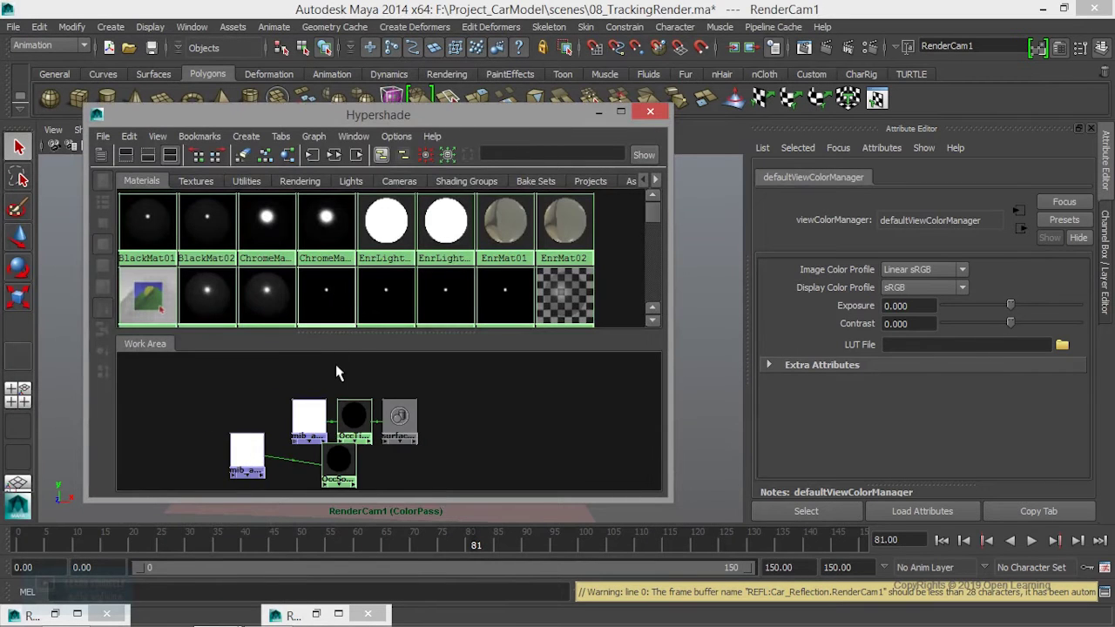
click(150, 228)
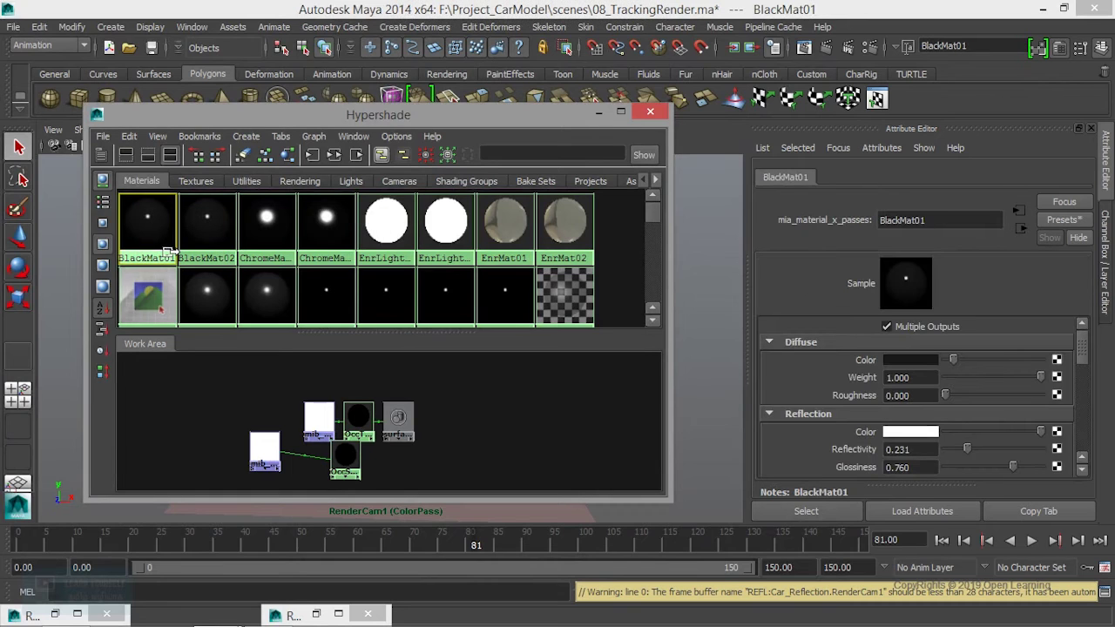
mouse_move(372, 119)
mouse_down()
mouse_move(375, 84)
mouse_move(441, 150)
mouse_up()
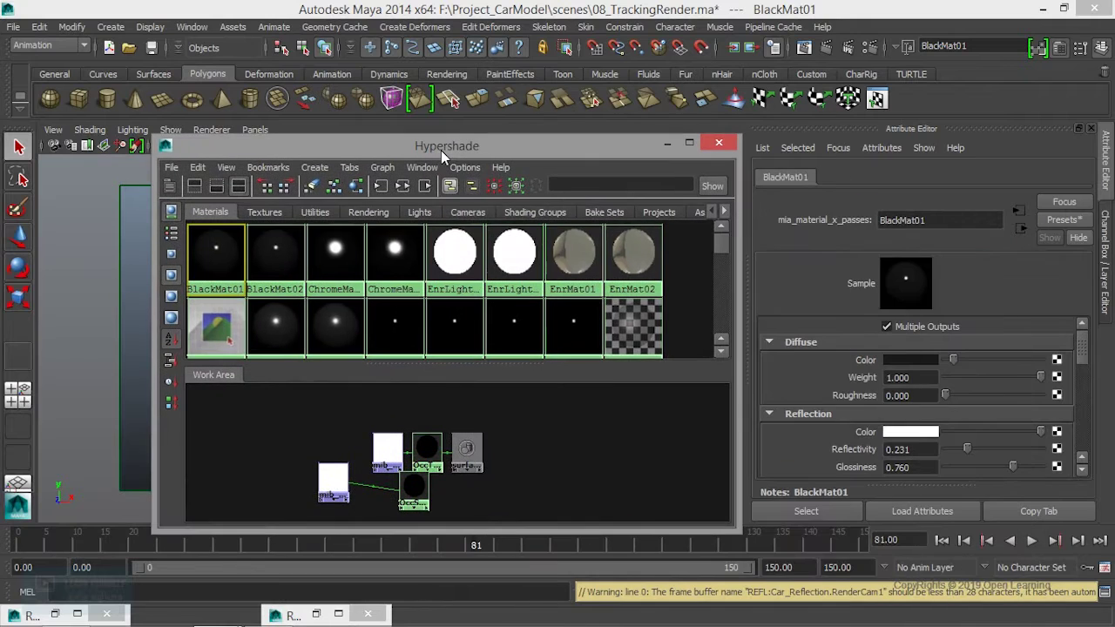
scroll(365, 354, up, 1)
scroll(364, 355, down, 1)
click(404, 186)
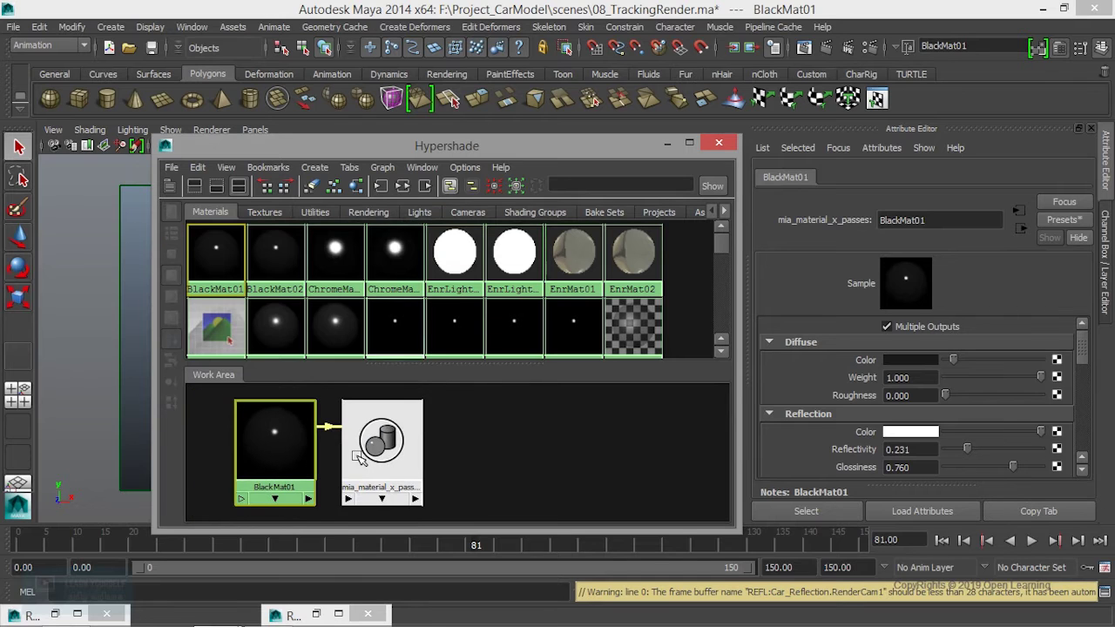
click(275, 257)
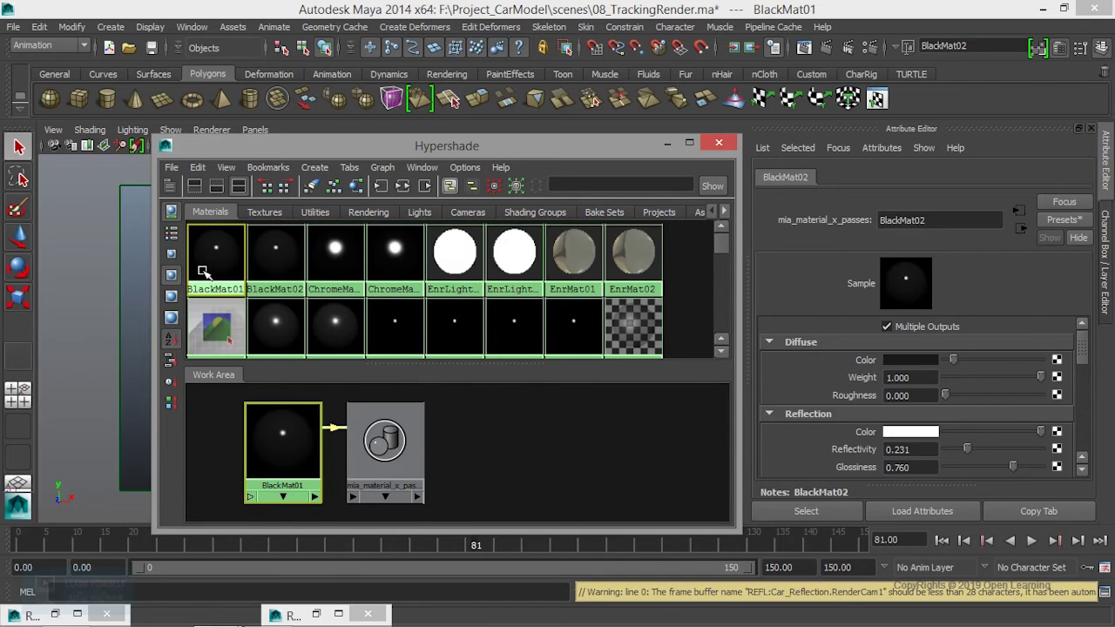
drag(386, 440, 474, 440)
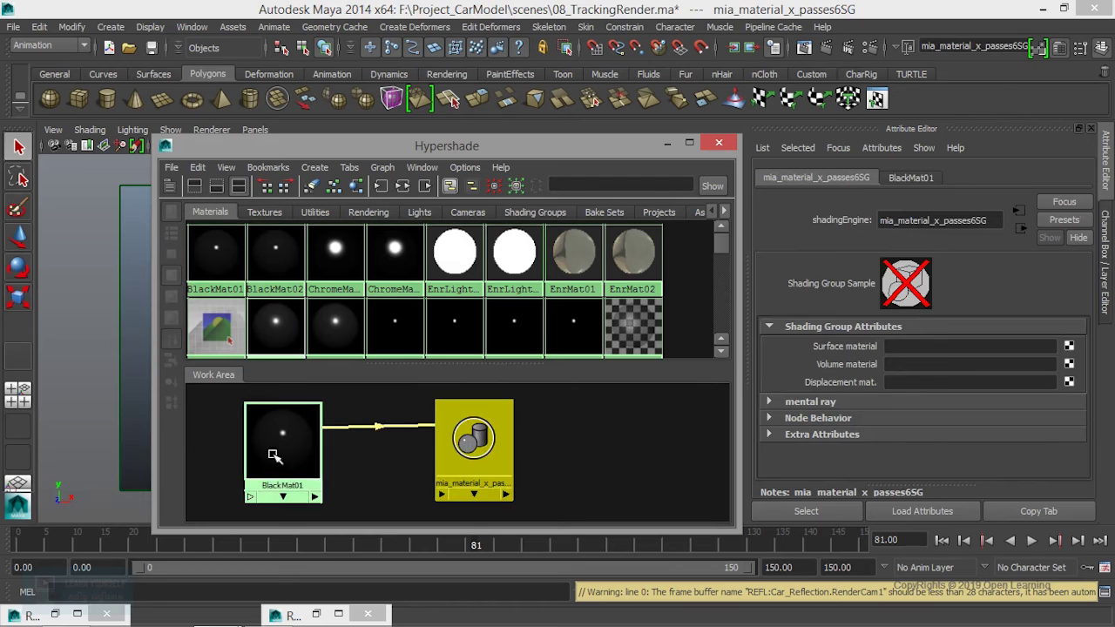
drag(273, 456, 310, 456)
drag(470, 444, 506, 445)
drag(318, 457, 351, 459)
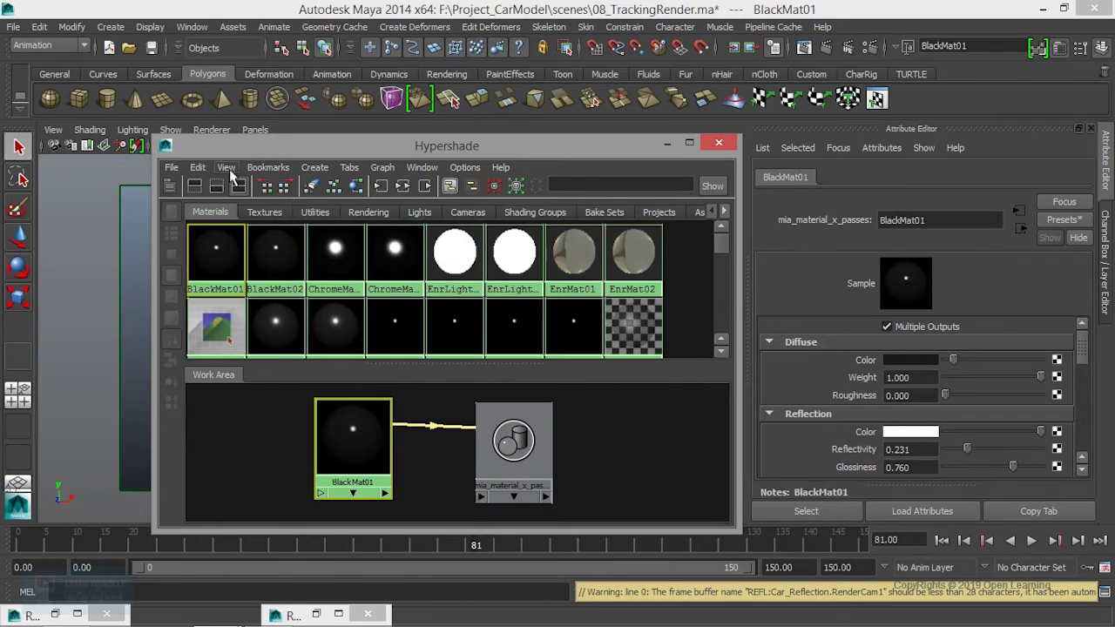
- Run Edit > Delete Unused Nodes, removing BlackMat01 from the Materials list
click(199, 168)
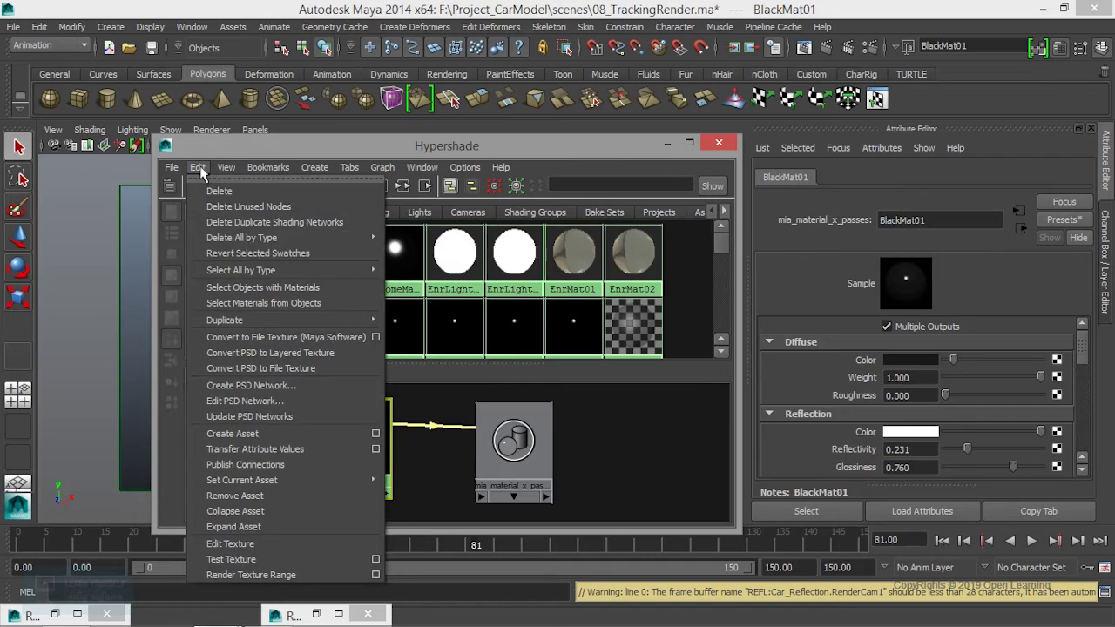
click(213, 209)
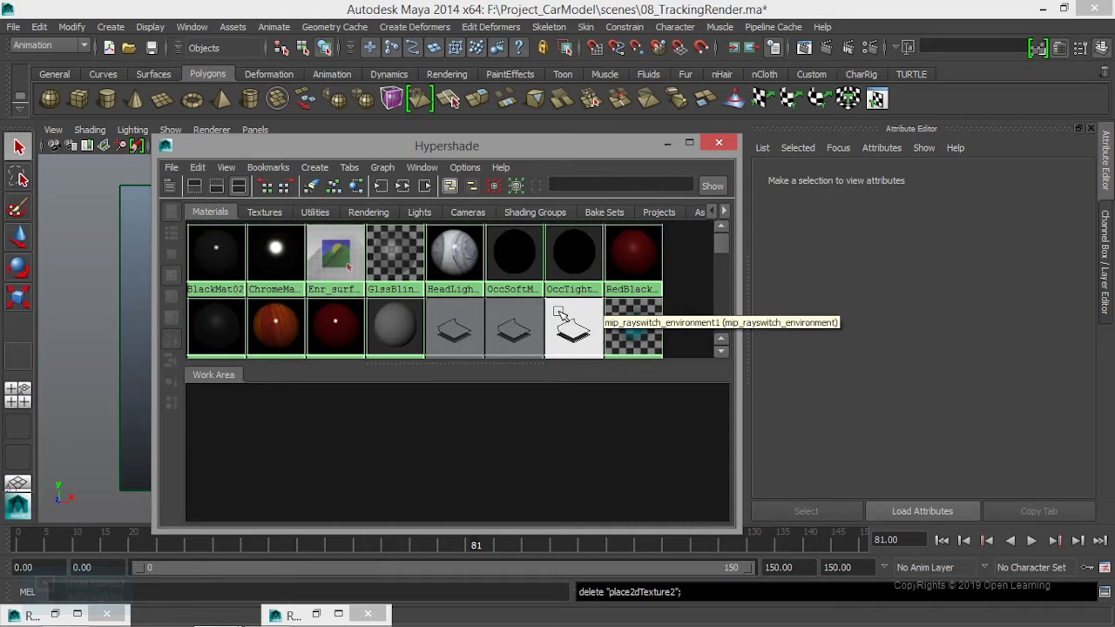
scroll(514, 320, down, 2)
scroll(386, 320, up, 2)
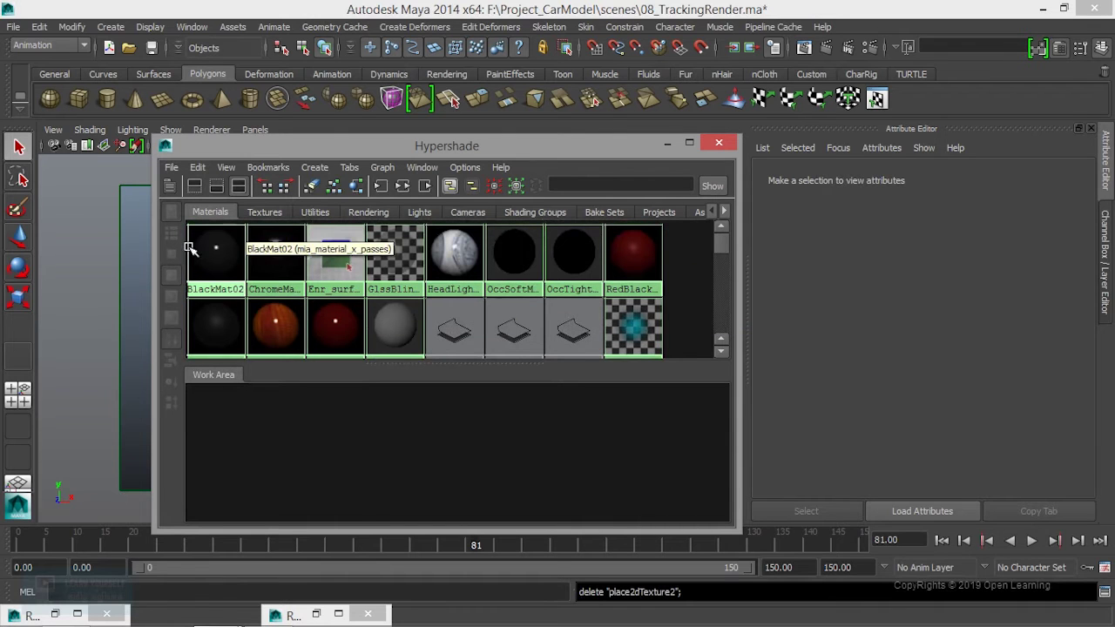
- Graph BlackMat02's network and create a Gamma Correct utility node
click(216, 248)
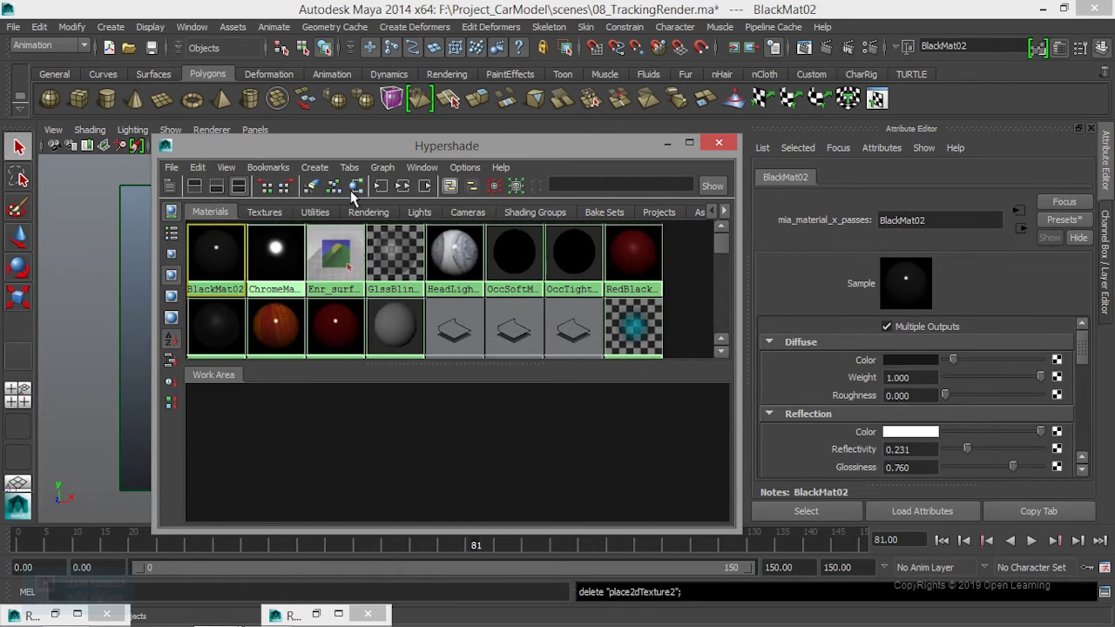
click(403, 185)
scroll(368, 470, down, 3)
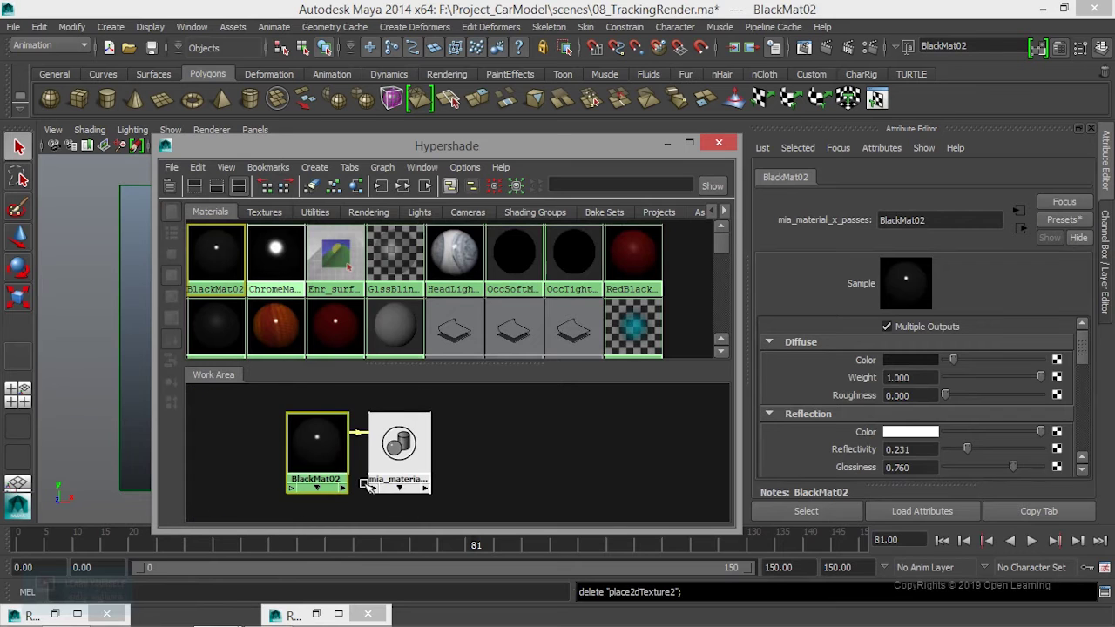
click(315, 167)
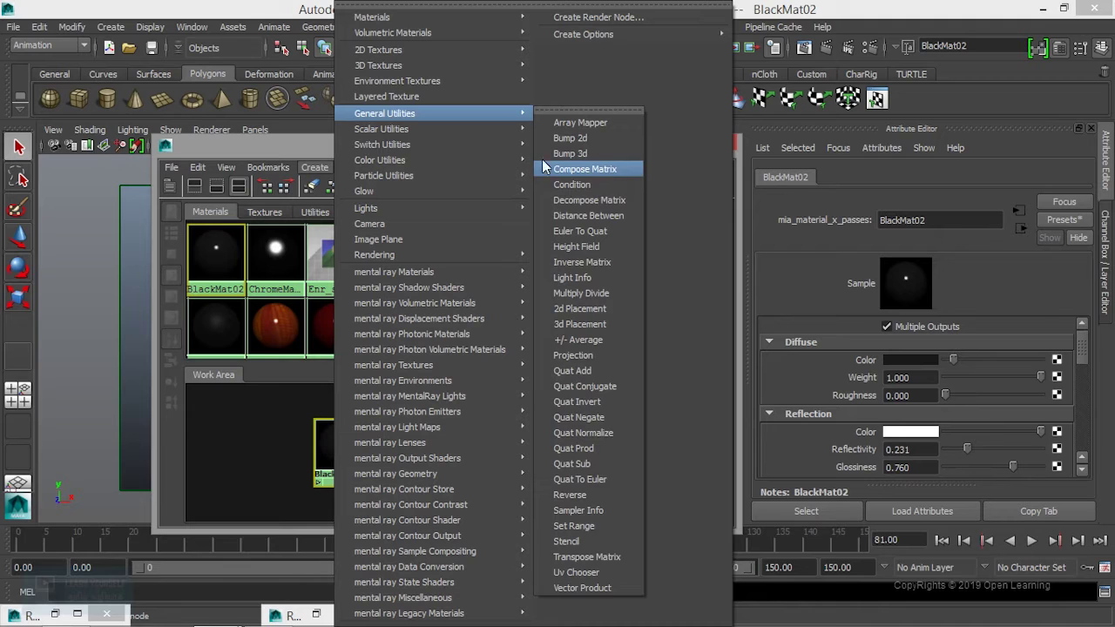
mouse_move(380, 160)
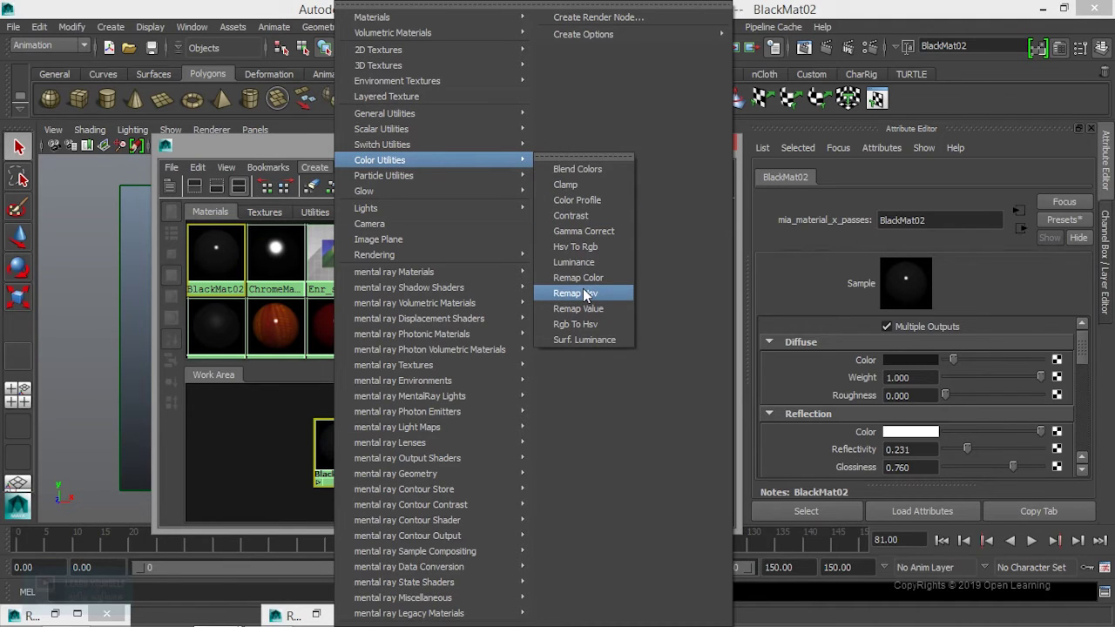
click(586, 230)
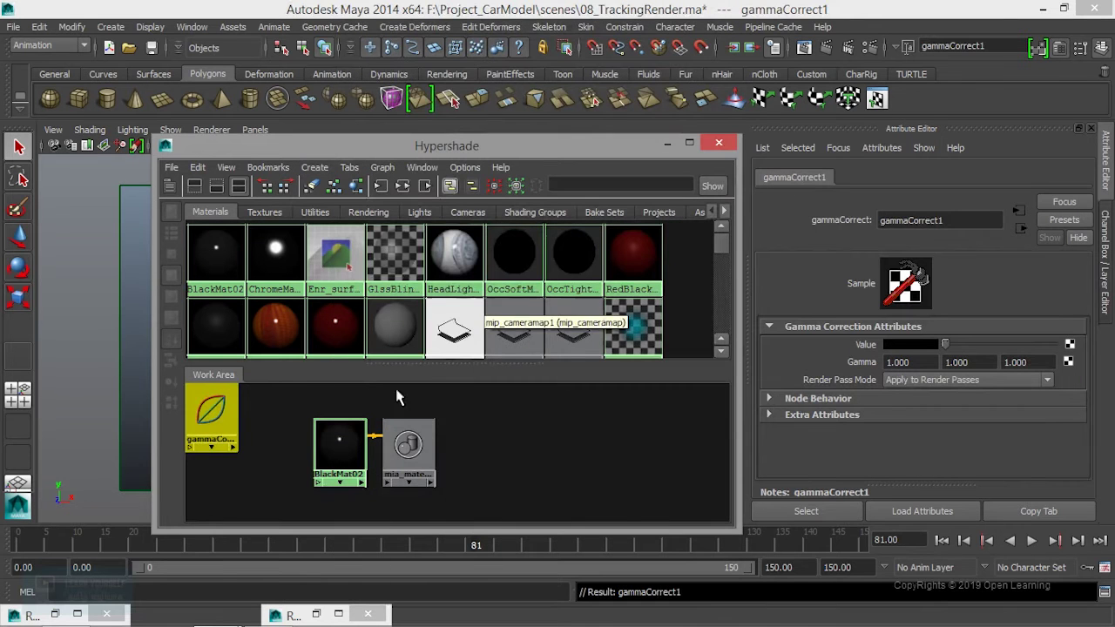
- Set gammaCorrect1's three Gamma values to 0.450
click(910, 362)
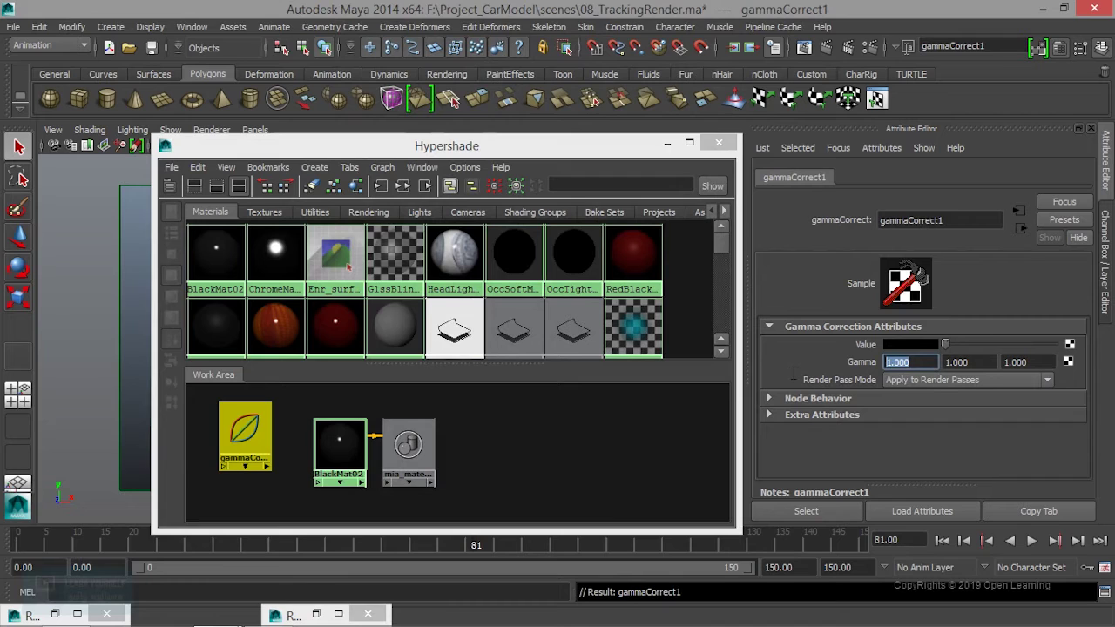
text(.45)
key(Tab)
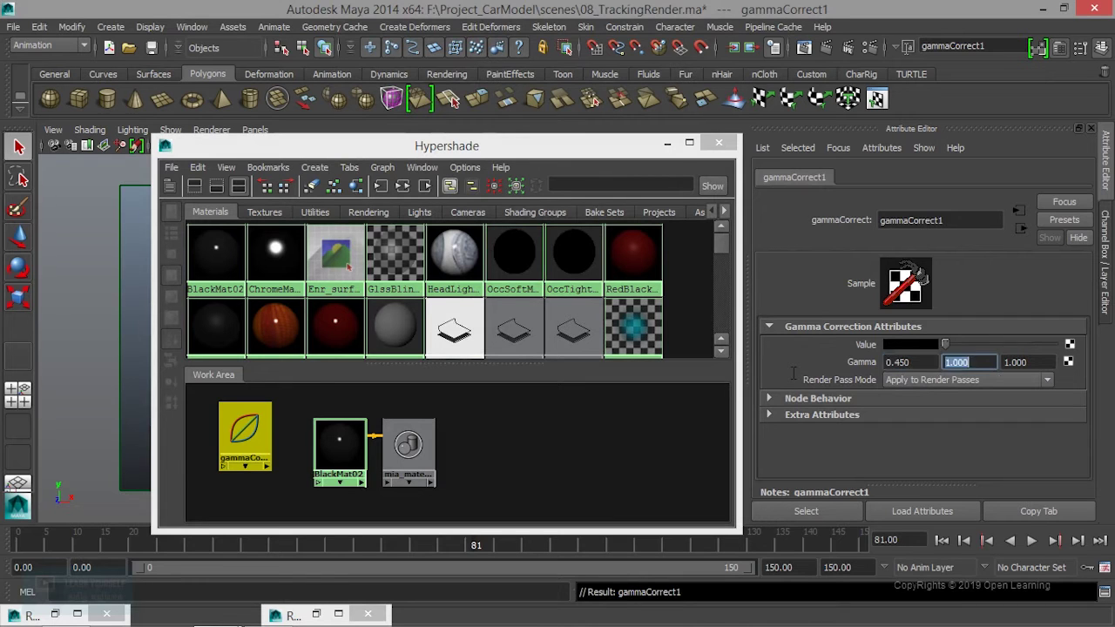
text(.4)
key(Tab)
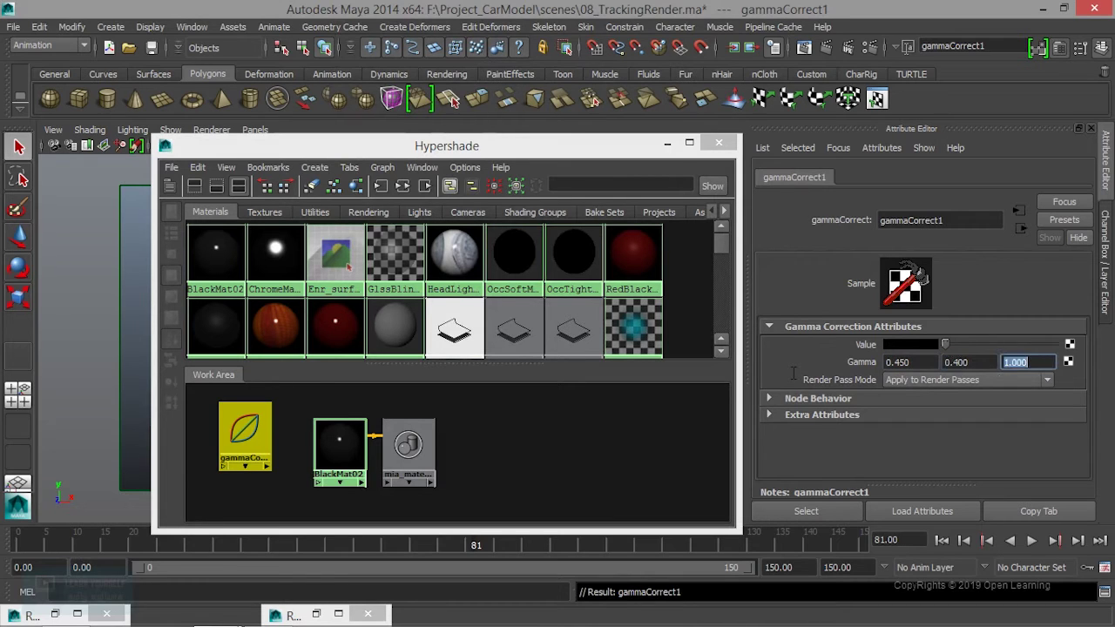
key(shift+Tab)
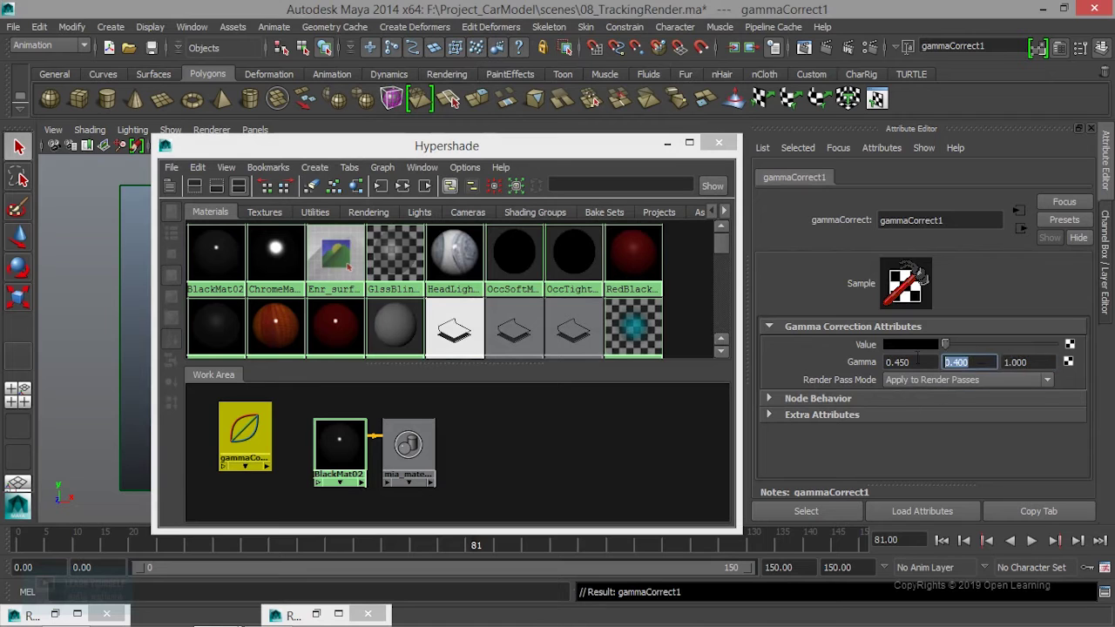
text(.45)
key(Tab)
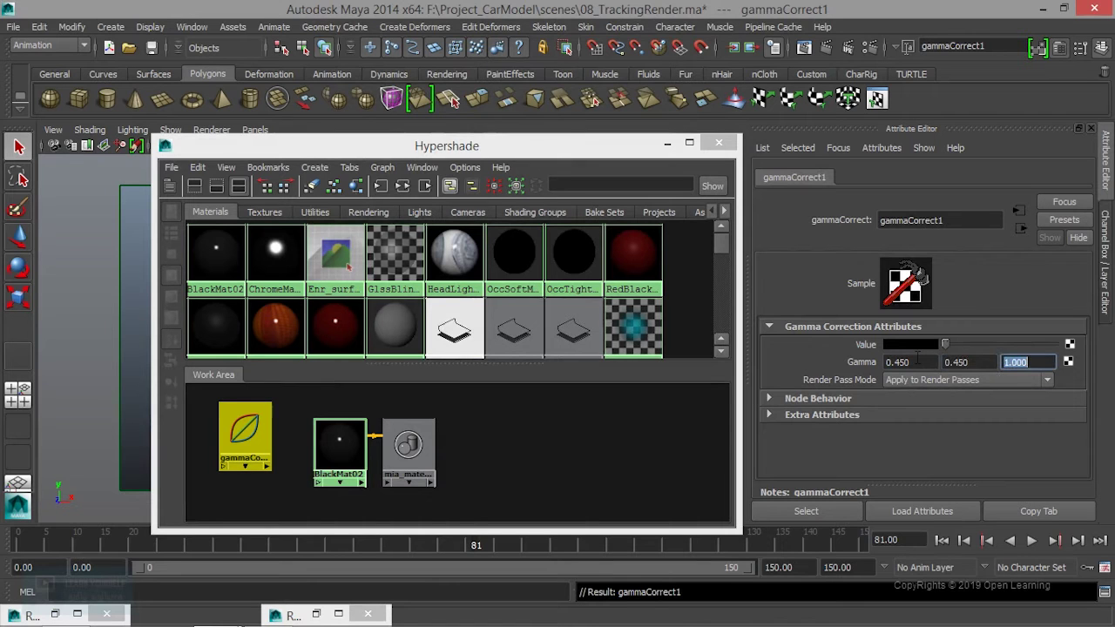
text(.45)
key(Tab)
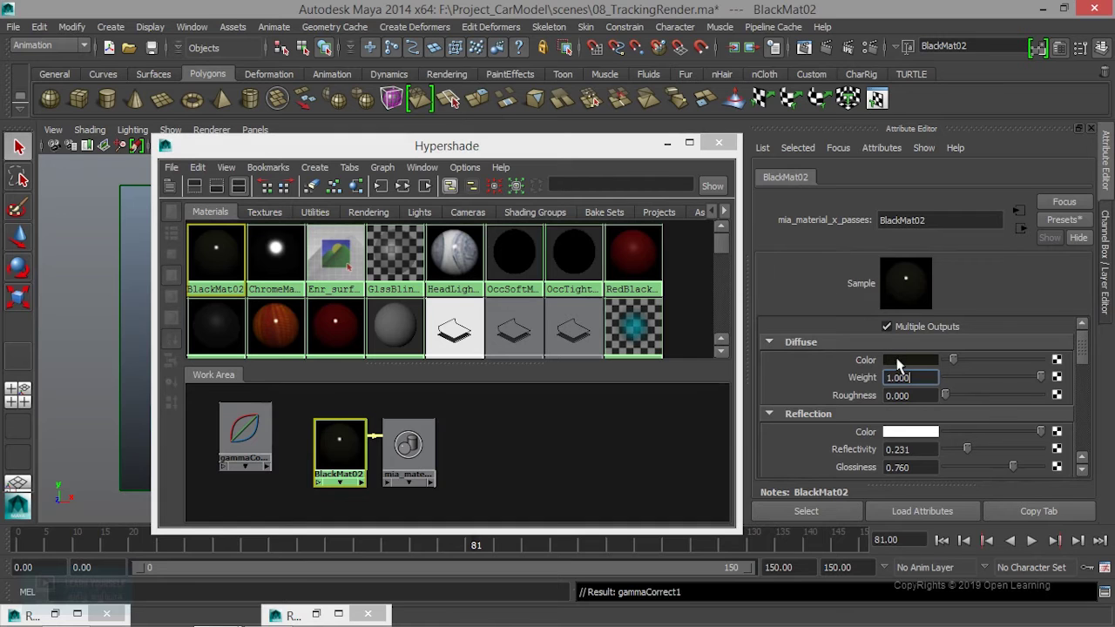
- Connect gammaCorrect1's outValue to BlackMat02's Diffuse Color and tidy the graph
click(889, 367)
click(245, 431)
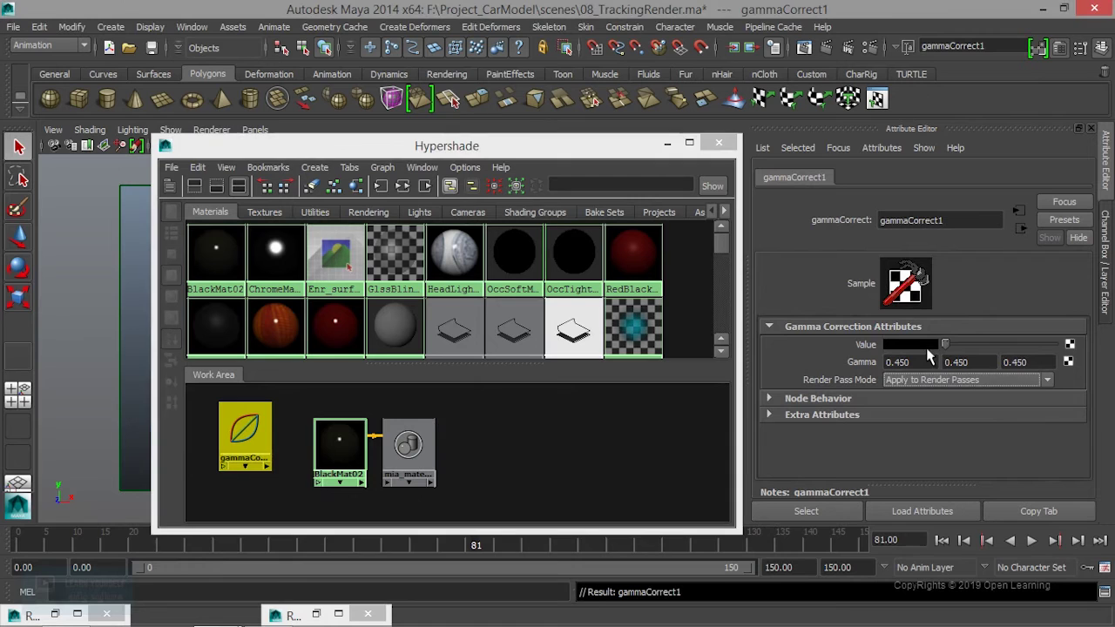
click(921, 346)
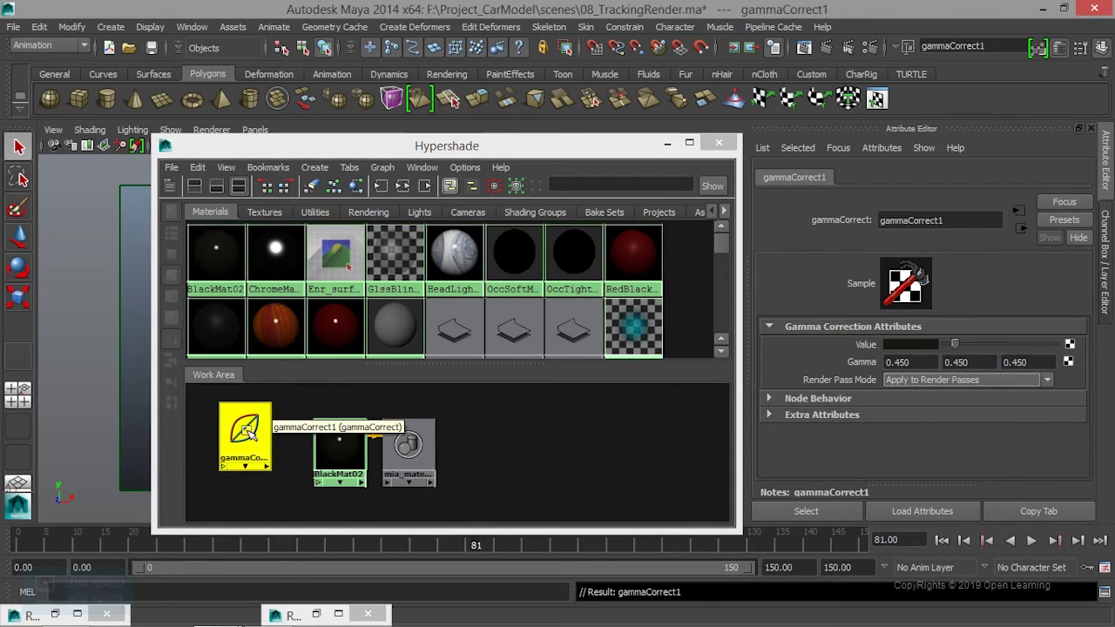
drag(324, 441, 315, 432)
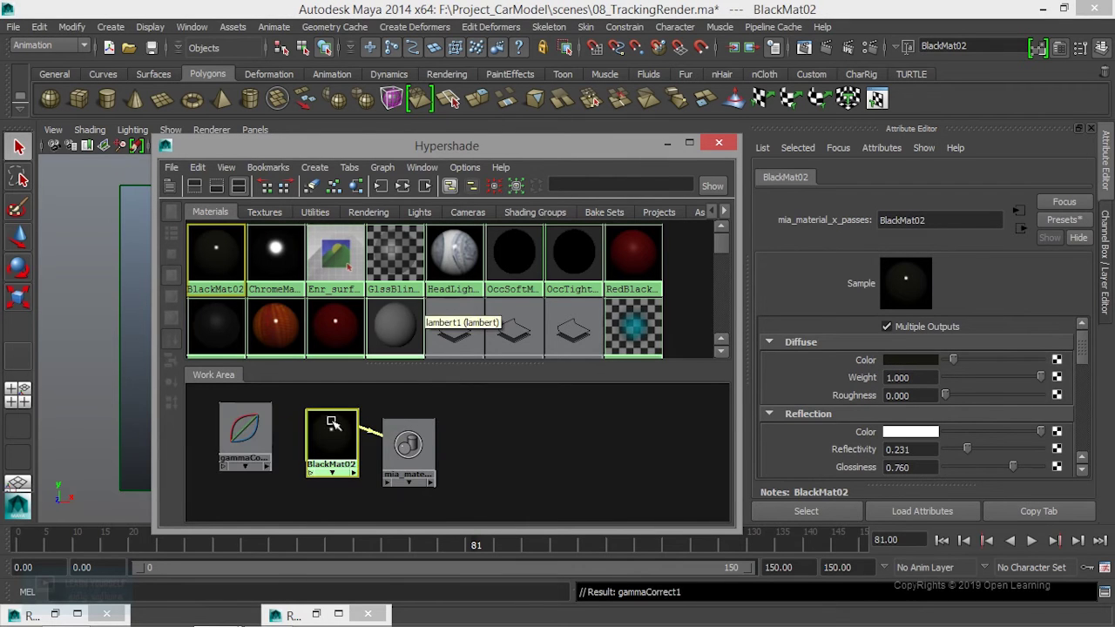
click(251, 450)
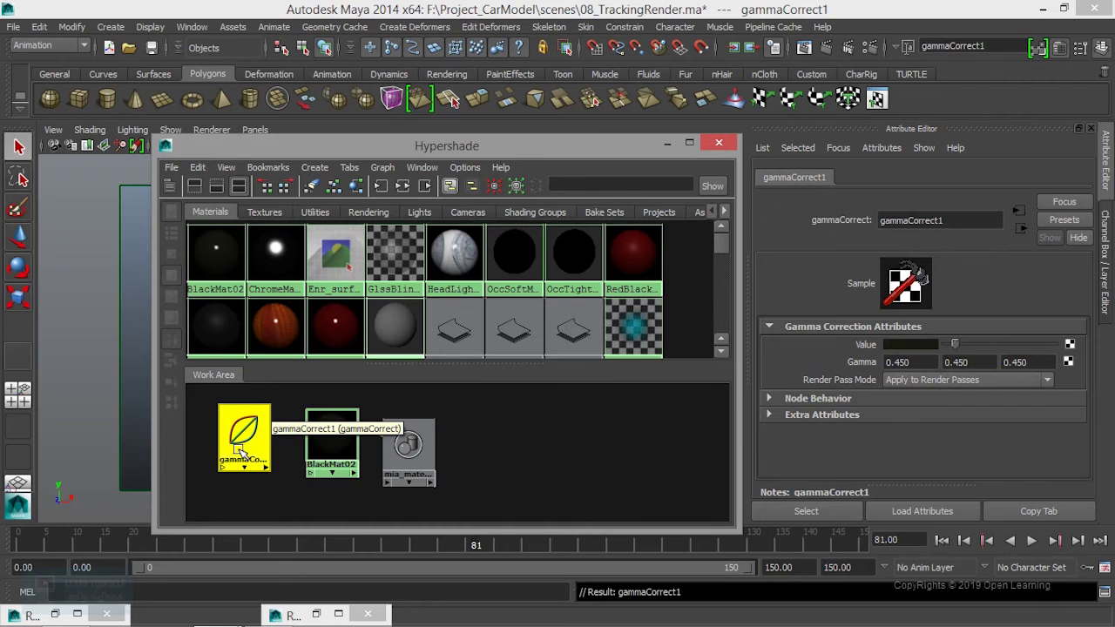
click(329, 449)
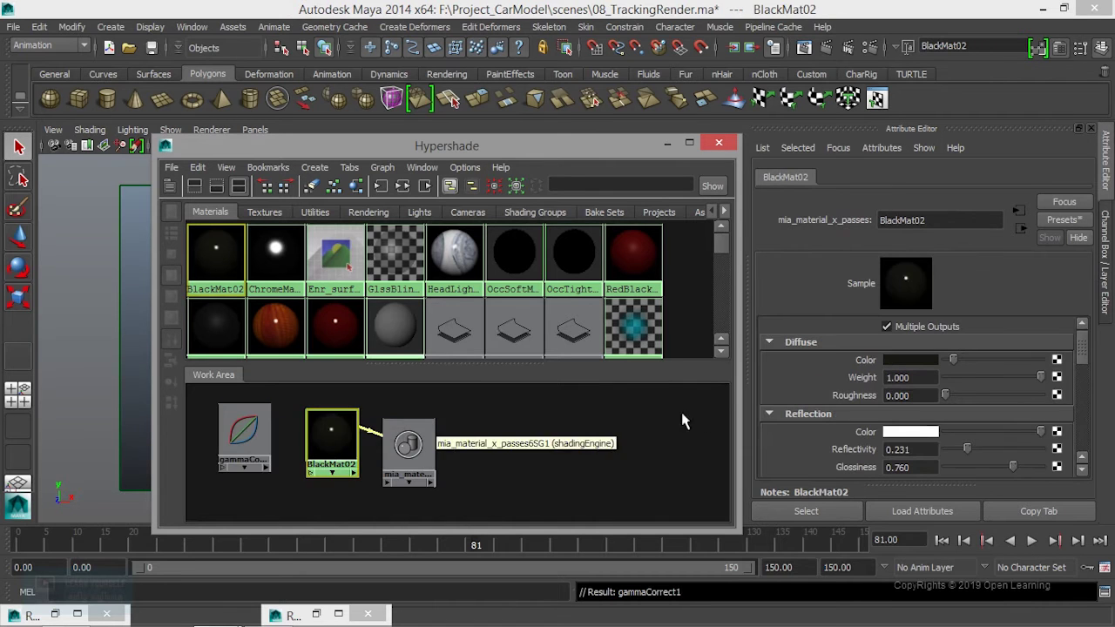
middle_drag(244, 426, 846, 353)
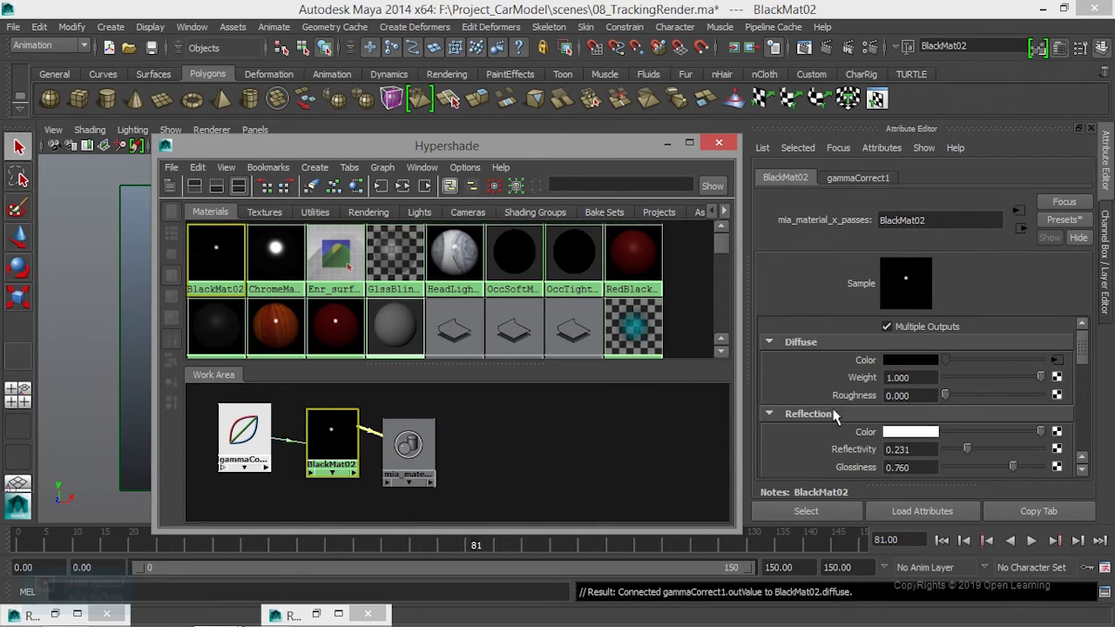
click(246, 435)
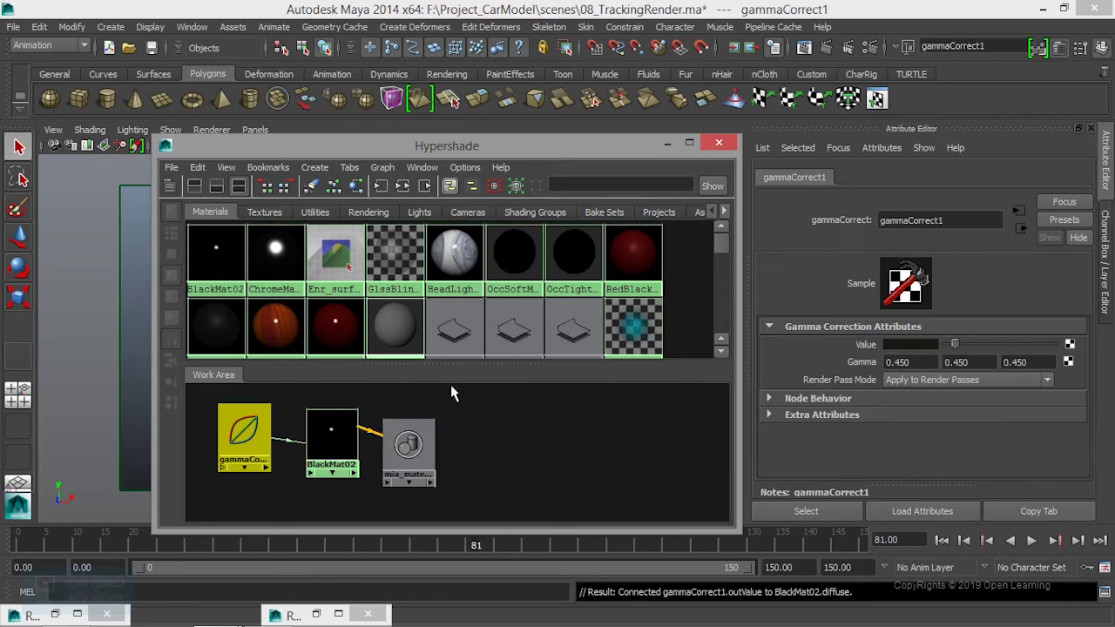
drag(333, 436, 350, 436)
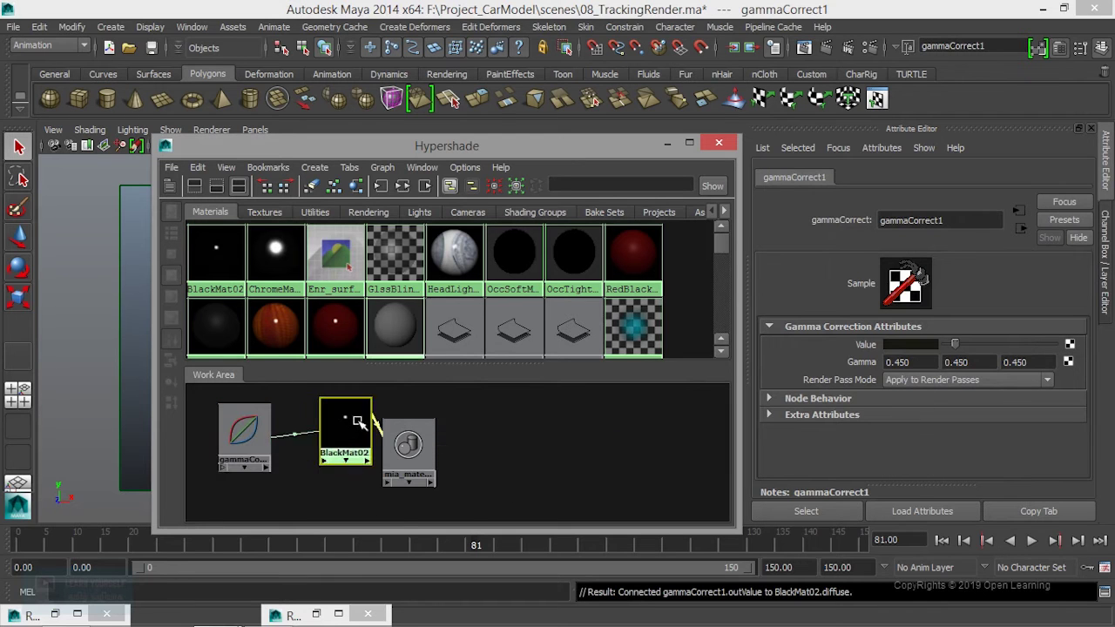
click(277, 261)
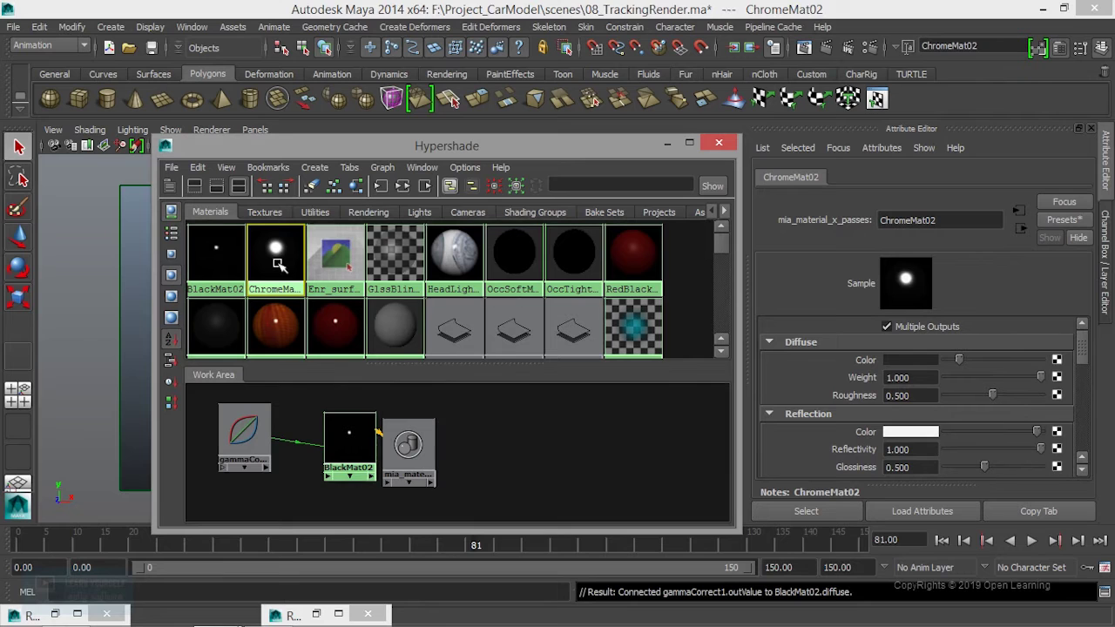
drag(409, 444, 445, 444)
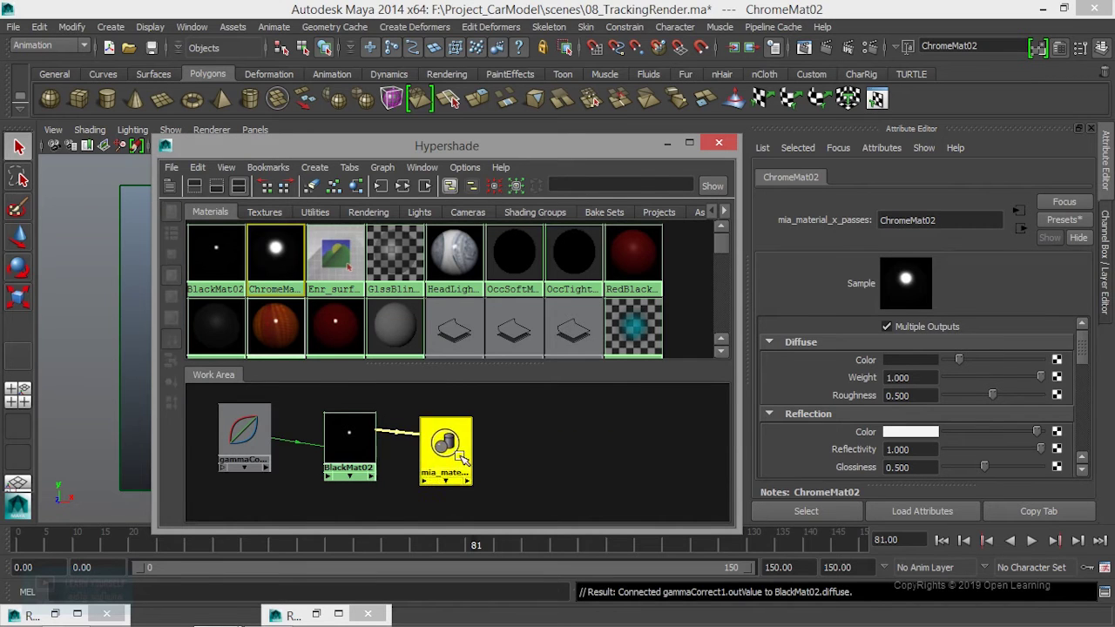
- Duplicate gammaCorrect1 as gammaCorrect2 and bring RedBlackMat02 into the graph
click(237, 440)
key(ctrl+d)
drag(211, 486, 253, 504)
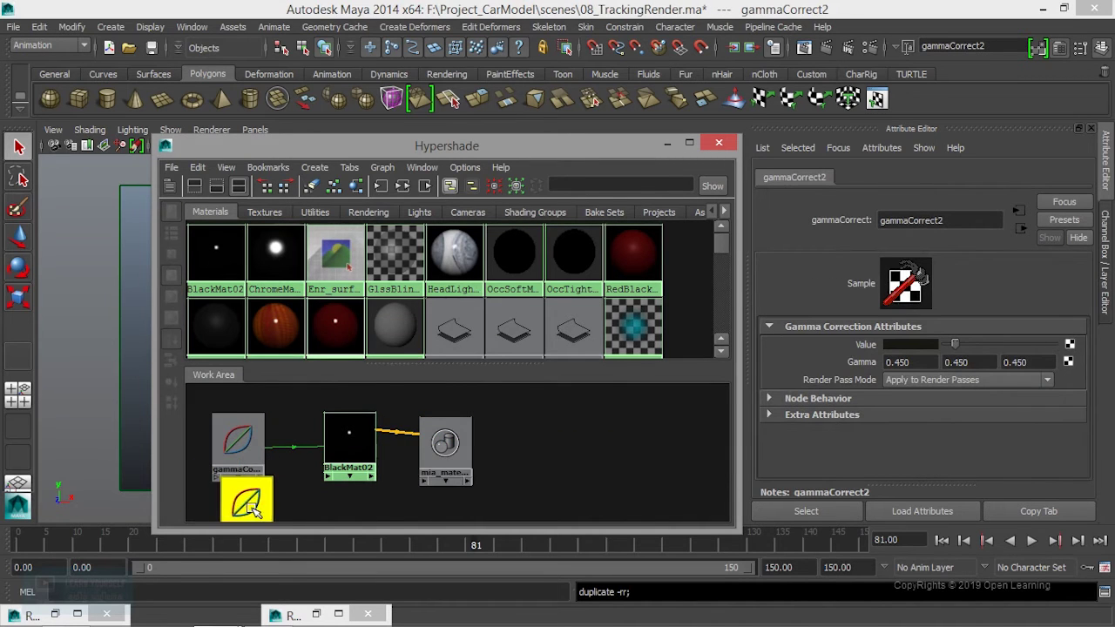
click(633, 257)
middle_drag(642, 253, 605, 458)
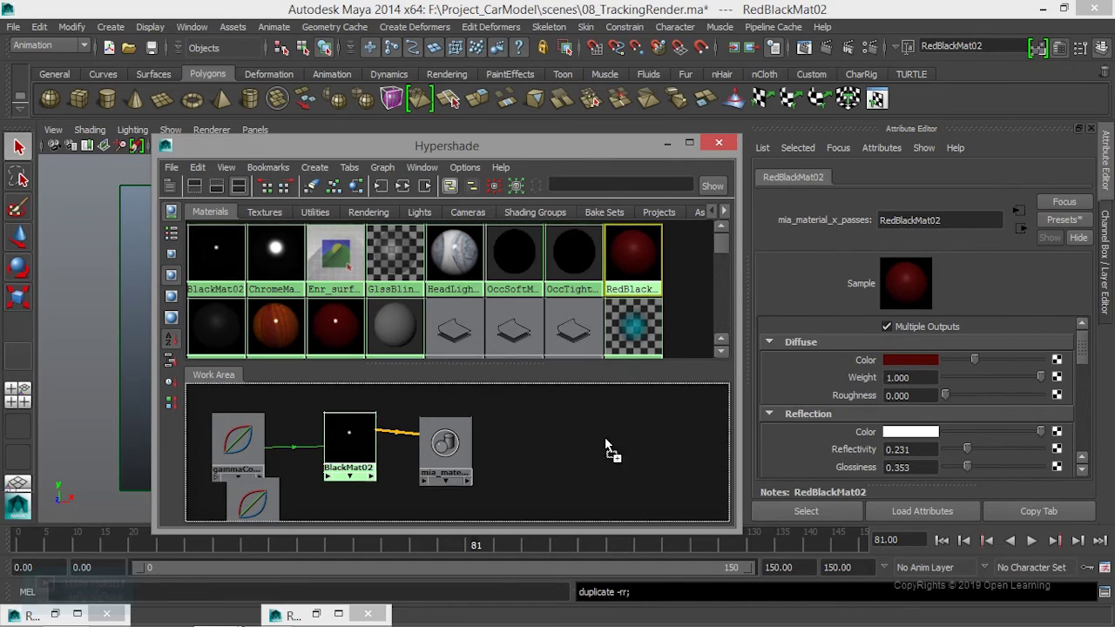
scroll(606, 459, down, 1)
drag(598, 455, 594, 479)
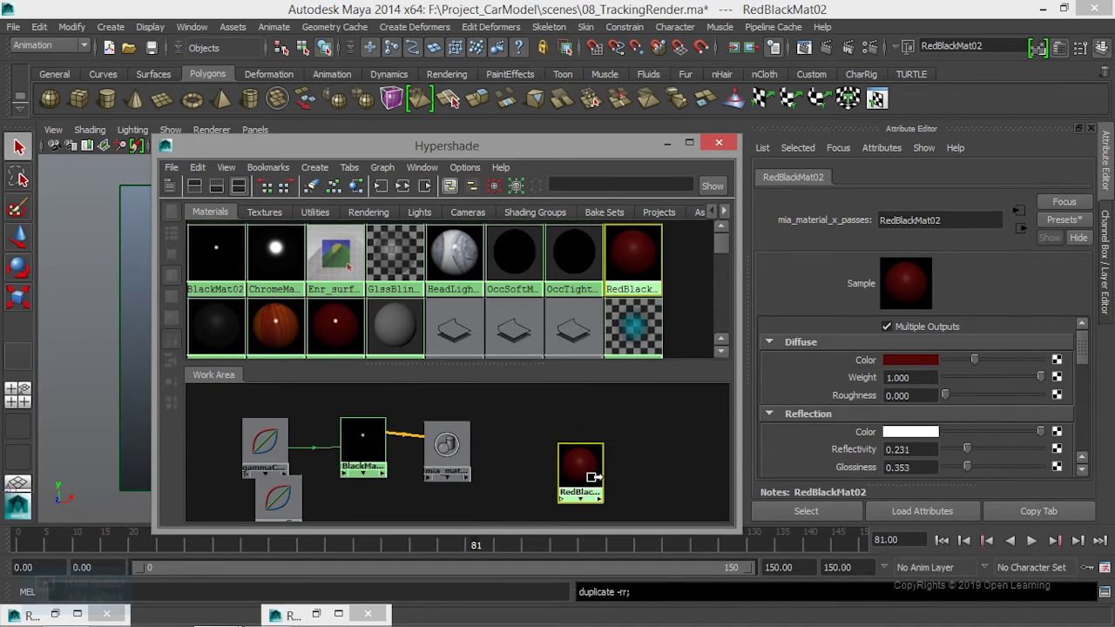
- Give gammaCorrect2 a dark red value and connect it to RedBlackMat02's diffuse colour
click(886, 360)
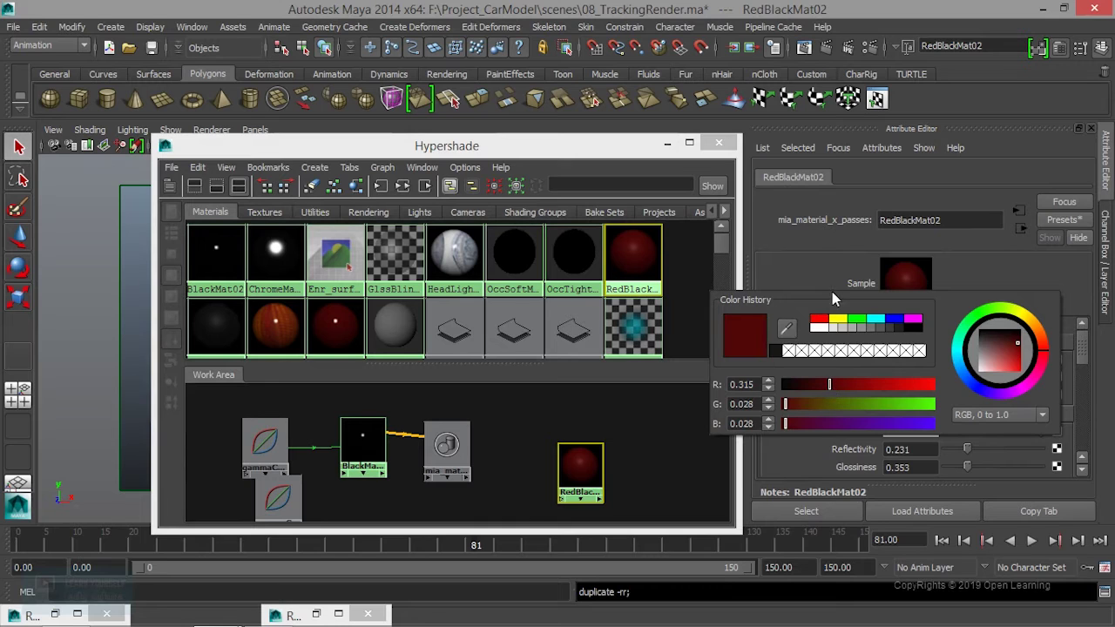
click(913, 359)
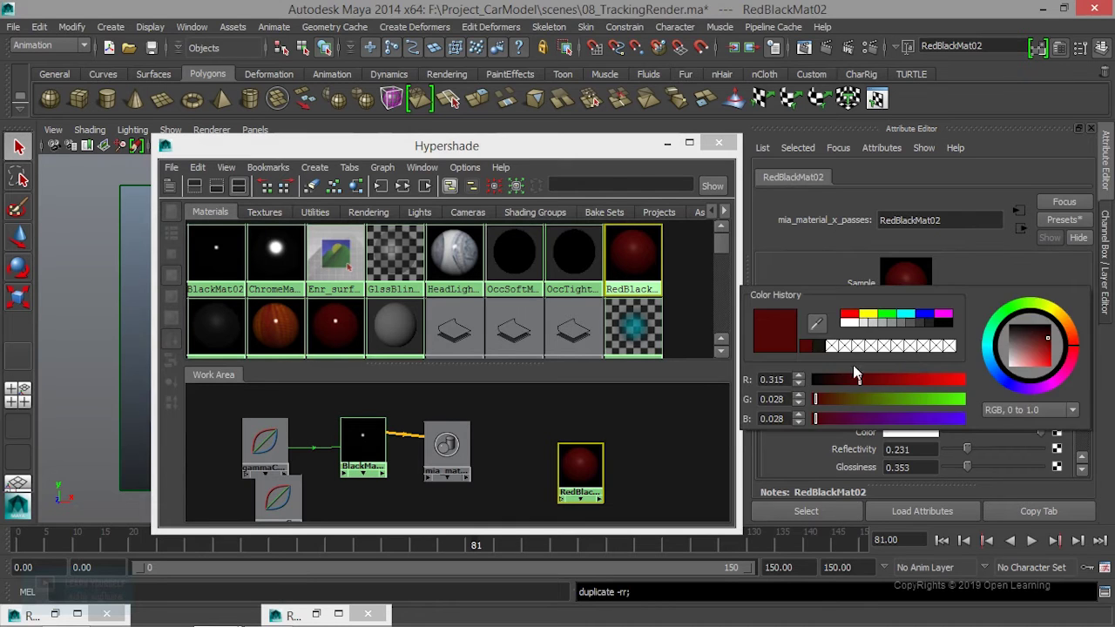
click(279, 495)
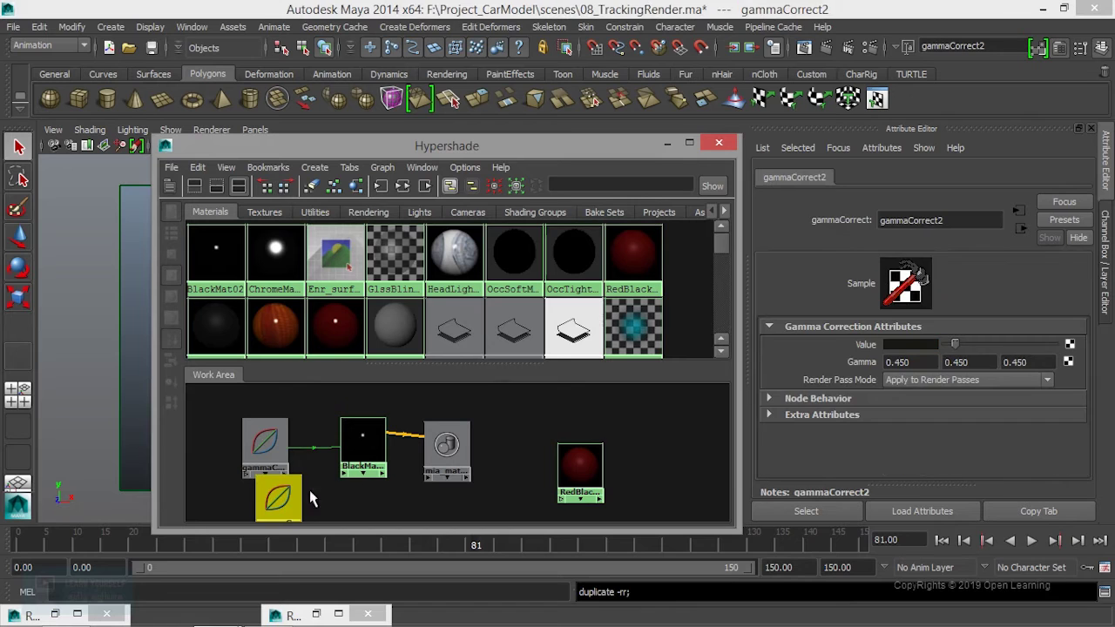
click(910, 345)
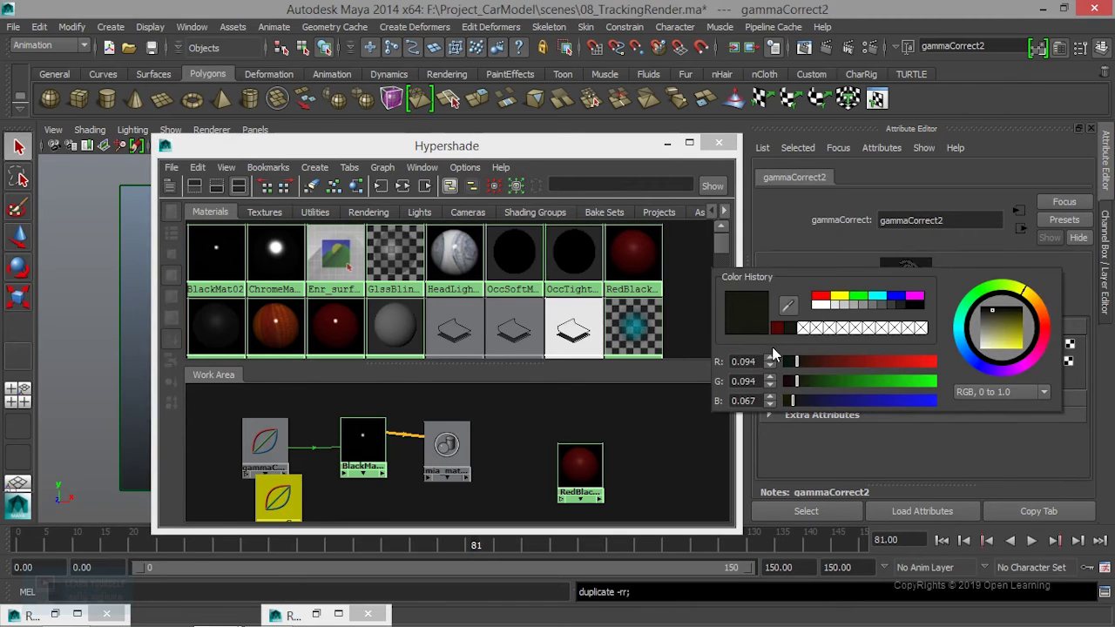
click(777, 327)
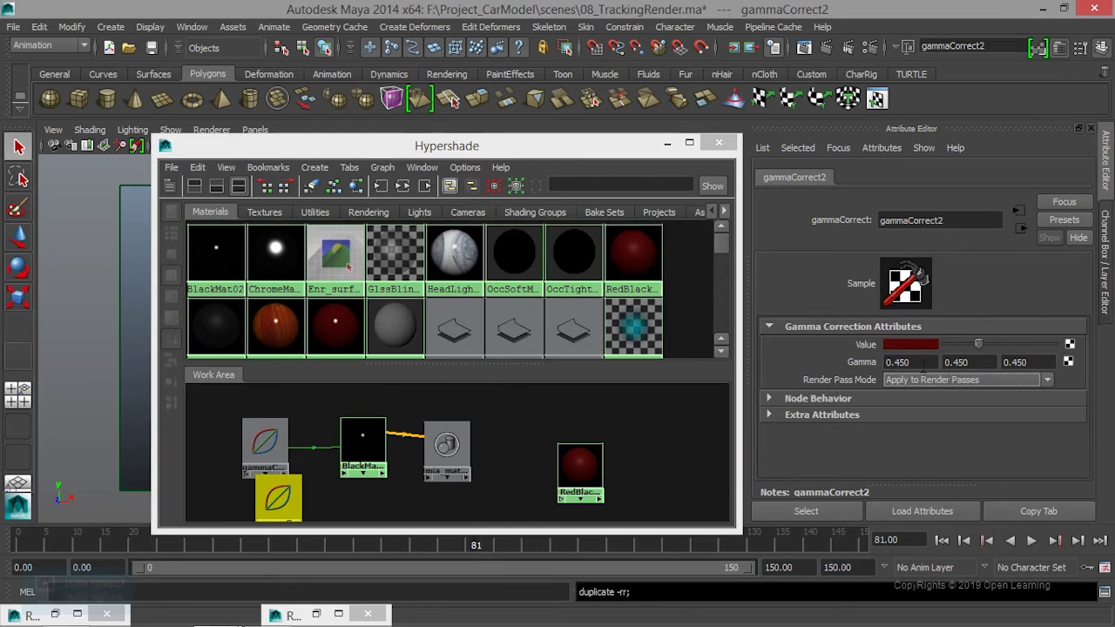
click(569, 465)
mouse_move(472, 144)
mouse_down()
mouse_move(653, 148)
mouse_move(492, 76)
mouse_up()
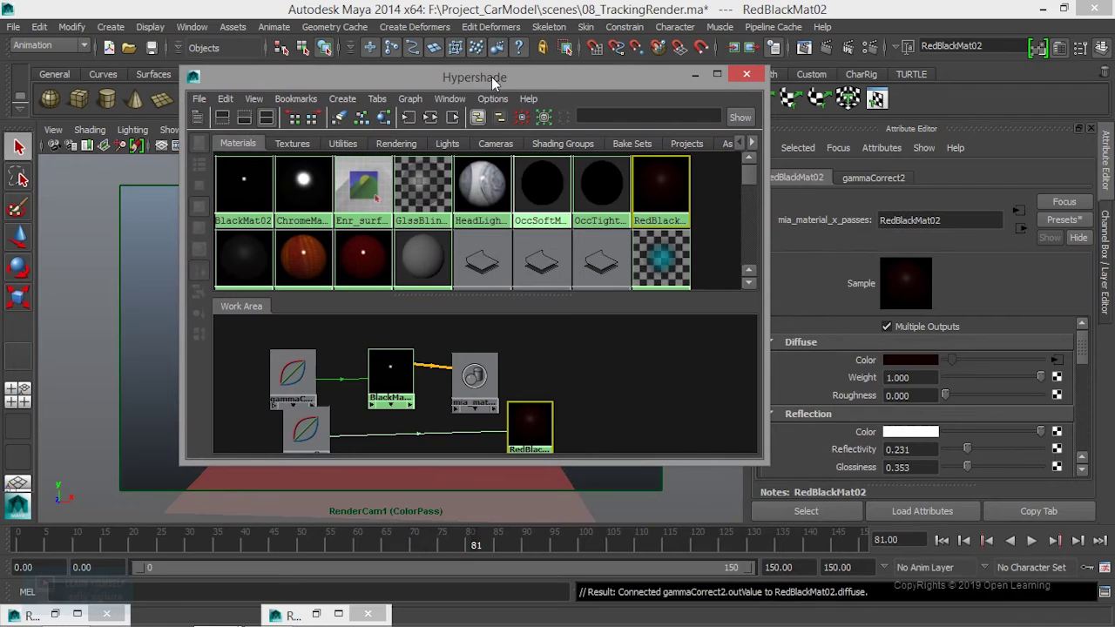
- Set the colour profile of HeadLightMat02's file7 texture (UVHeadlight_Texture.jpg) to sRGB
click(482, 192)
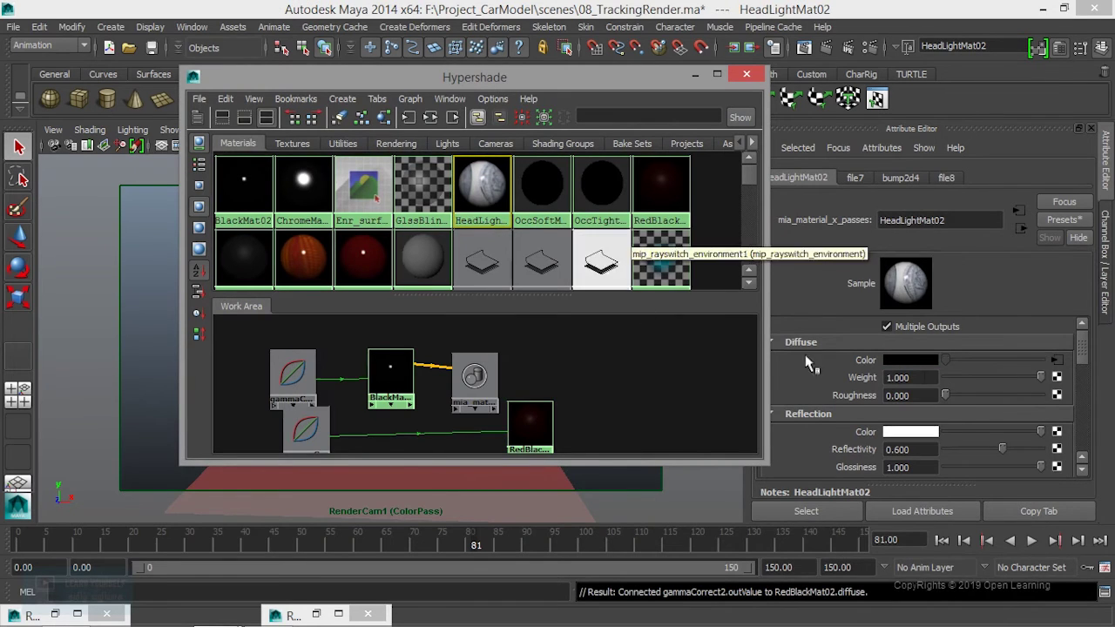
click(1056, 360)
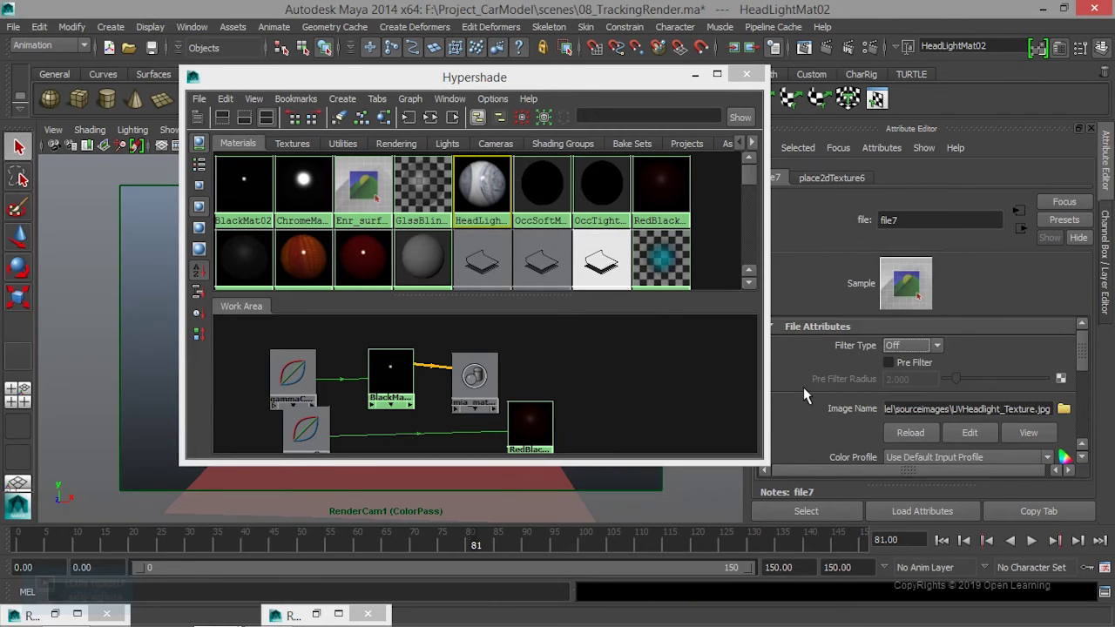
scroll(803, 387, down, 2)
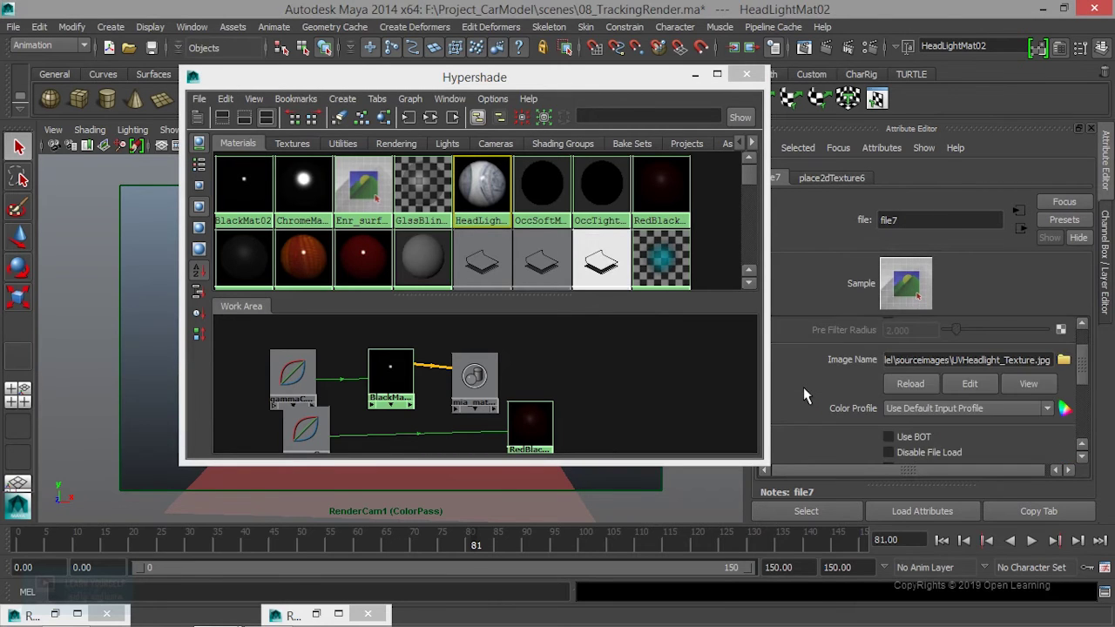
click(970, 412)
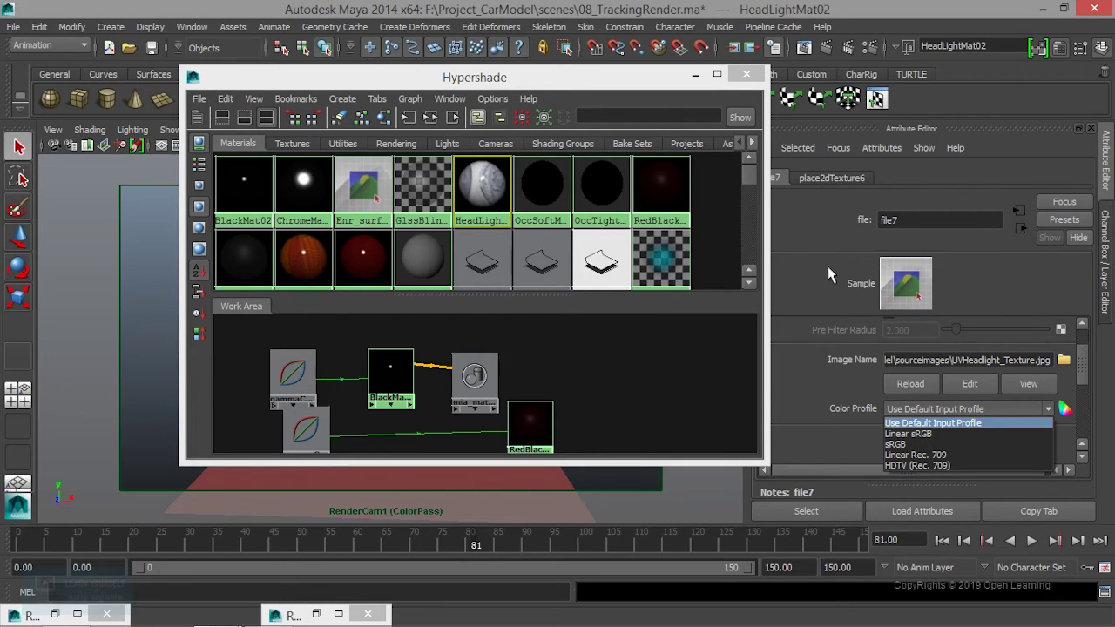
click(914, 446)
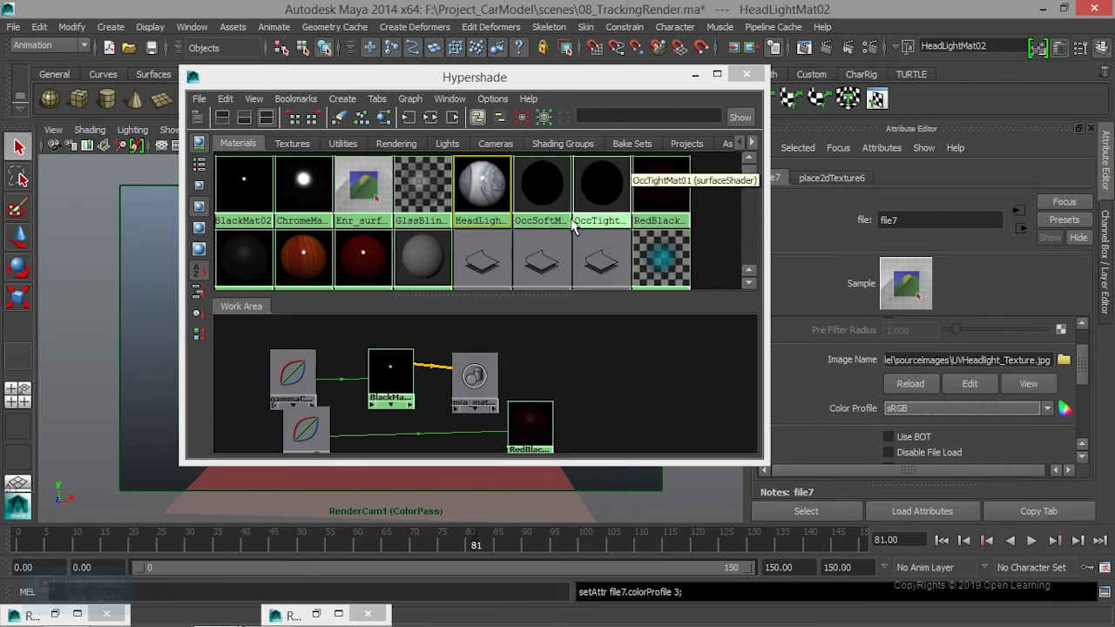
click(541, 185)
click(586, 193)
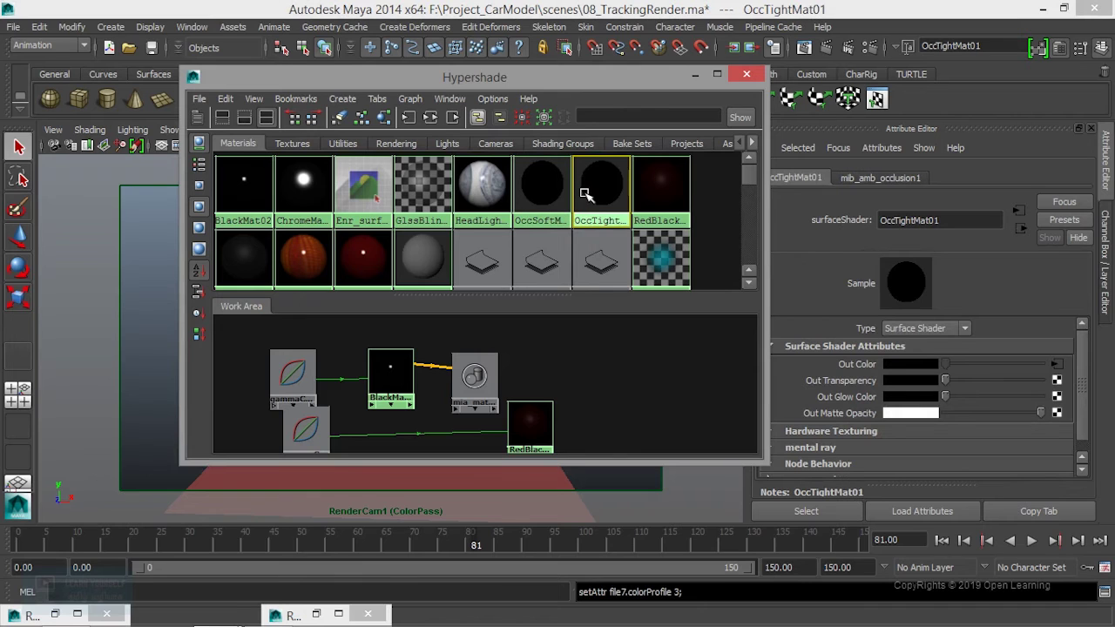
- Bring the RubberMat02 material into the Hypershade work area
click(240, 253)
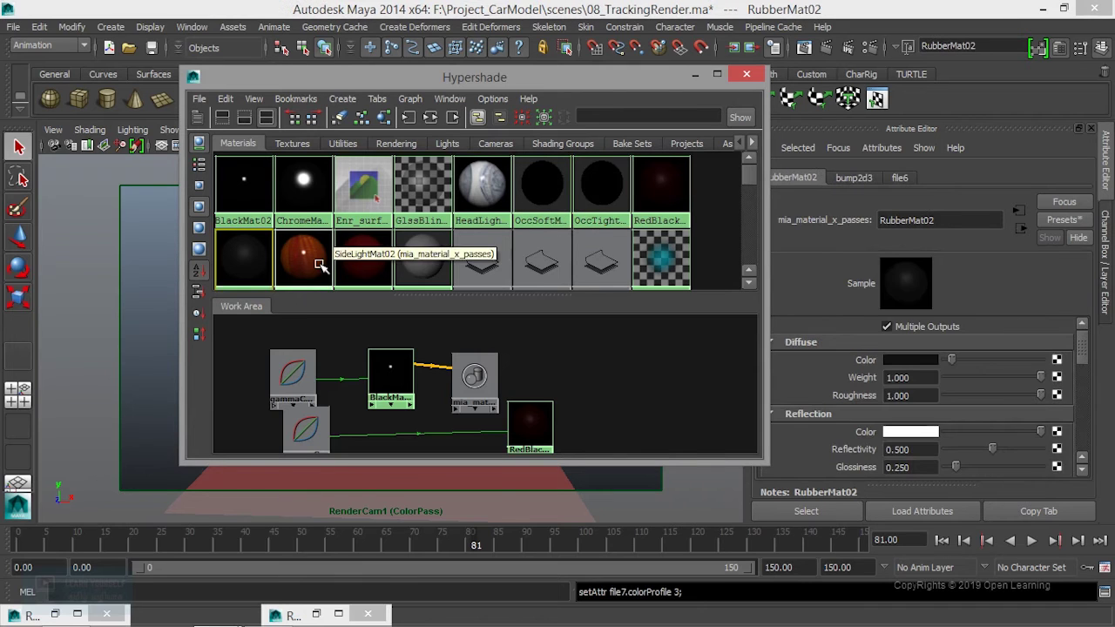
scroll(321, 266, down, 1)
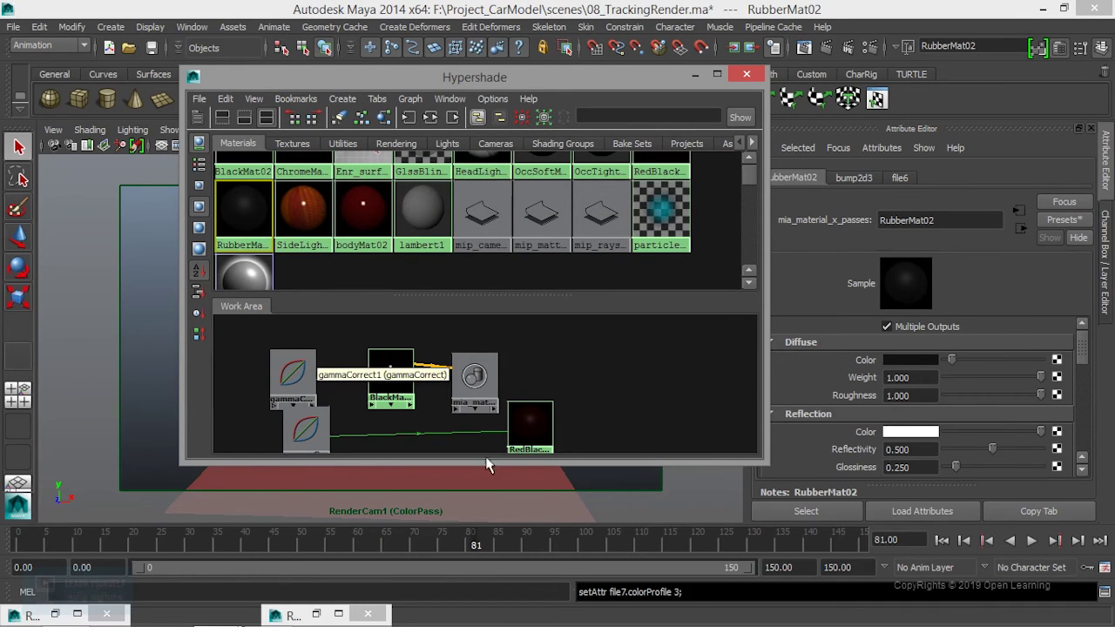
mouse_move(252, 229)
middle_down()
mouse_move(272, 246)
mouse_move(652, 375)
middle_up()
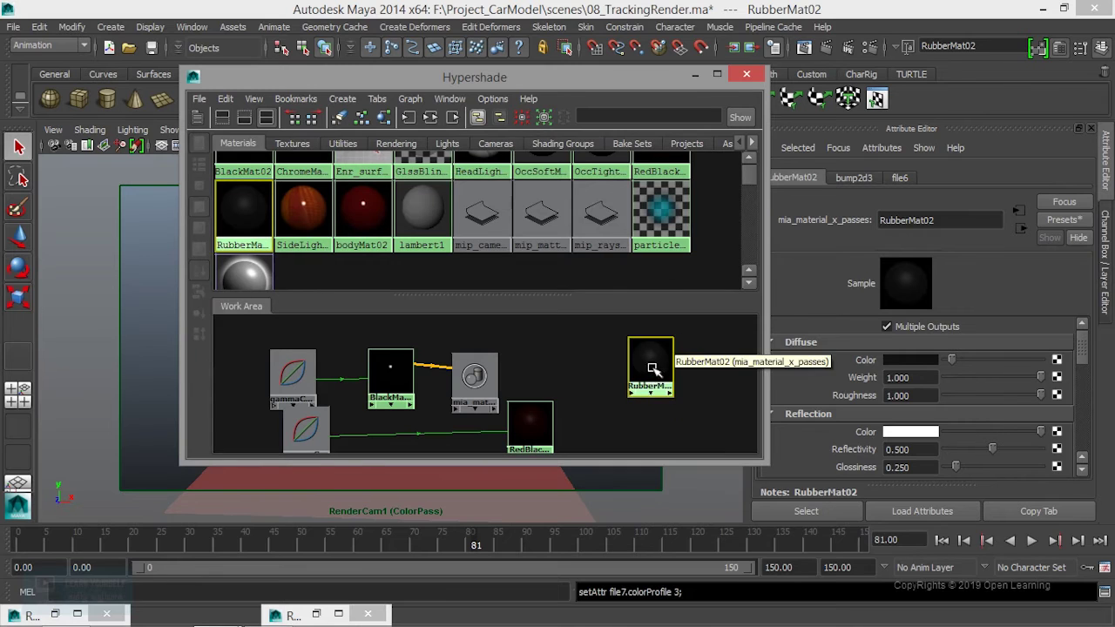
drag(645, 371, 697, 374)
- Duplicate the gamma correction node as gammaCorrect3 and place it beside RubberMat02
click(290, 381)
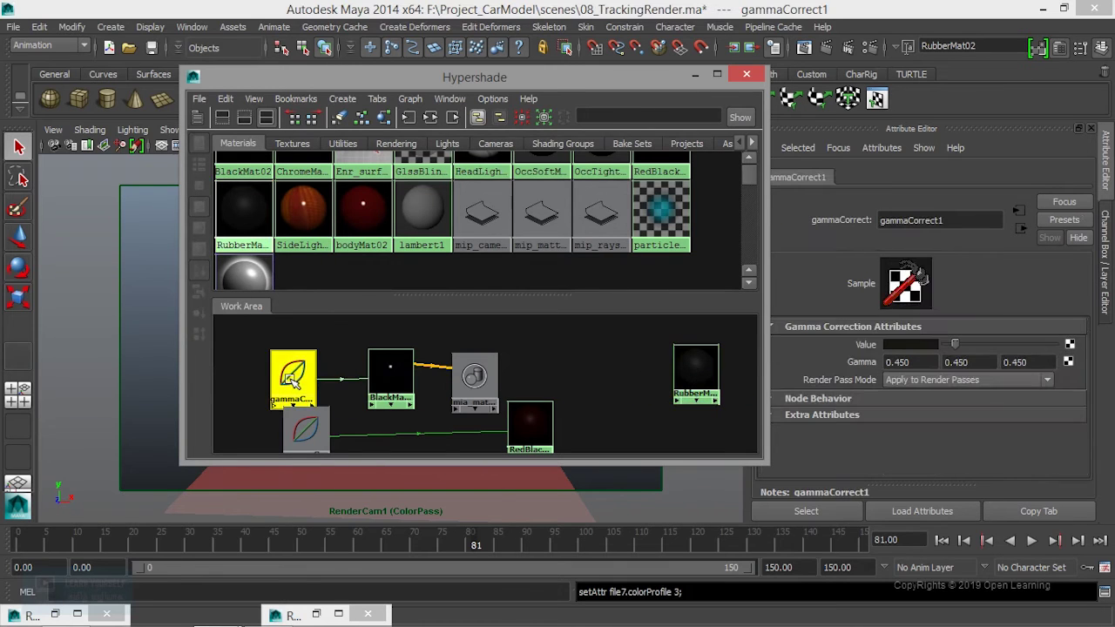
key(ctrl+d)
mouse_move(309, 359)
mouse_down()
mouse_move(617, 360)
mouse_move(599, 359)
mouse_up()
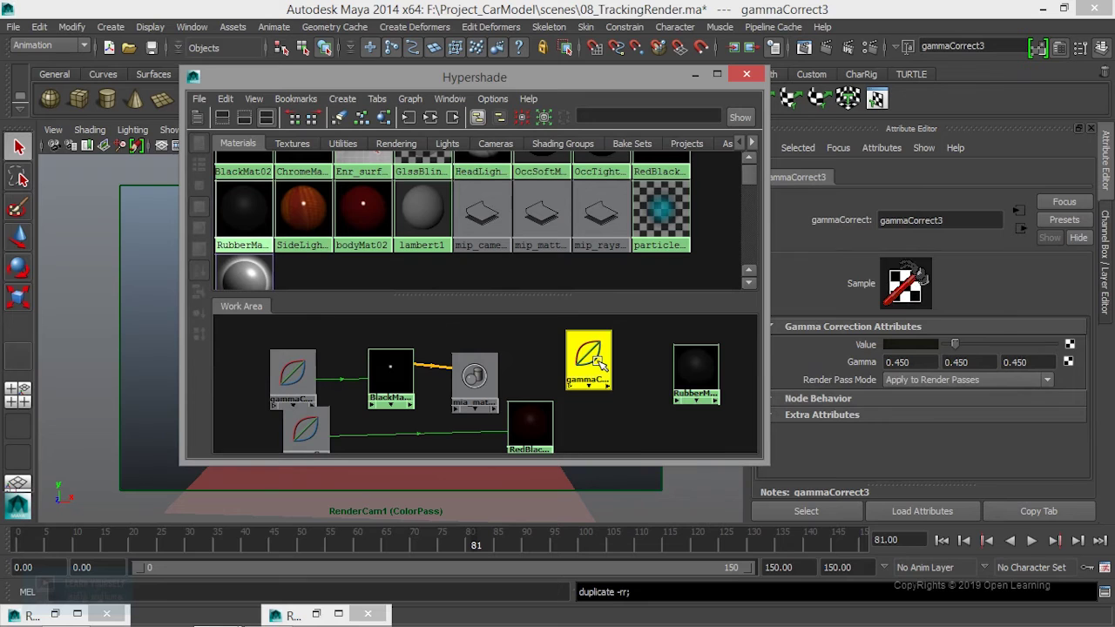
- Tweak RubberMat02's diffuse colour, then connect gammaCorrect3 into its diffuse colour
click(702, 379)
click(898, 359)
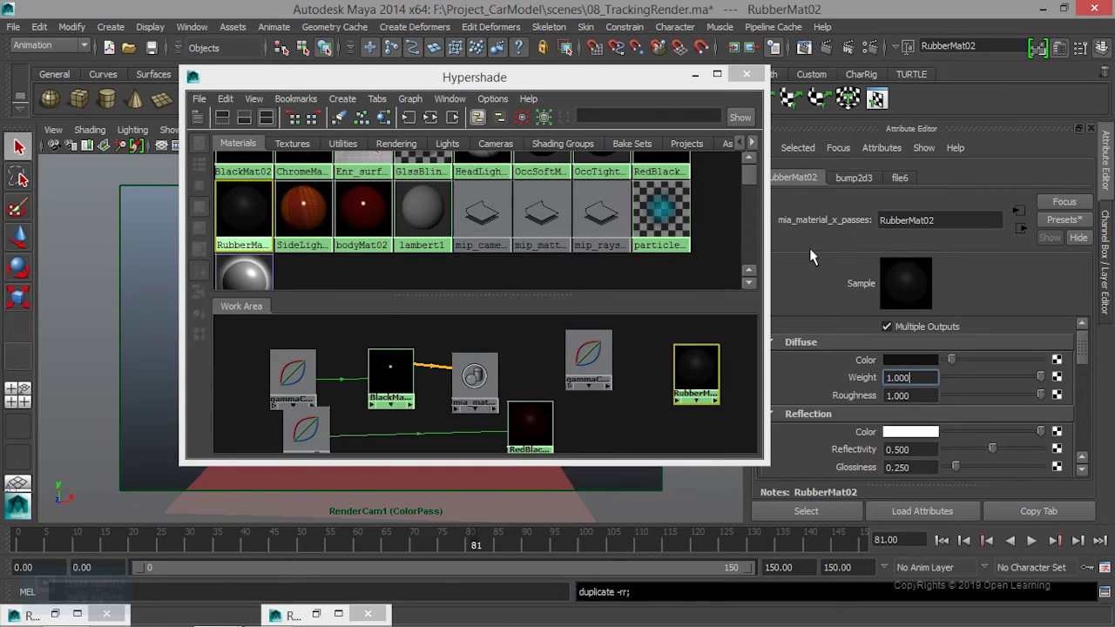
click(899, 363)
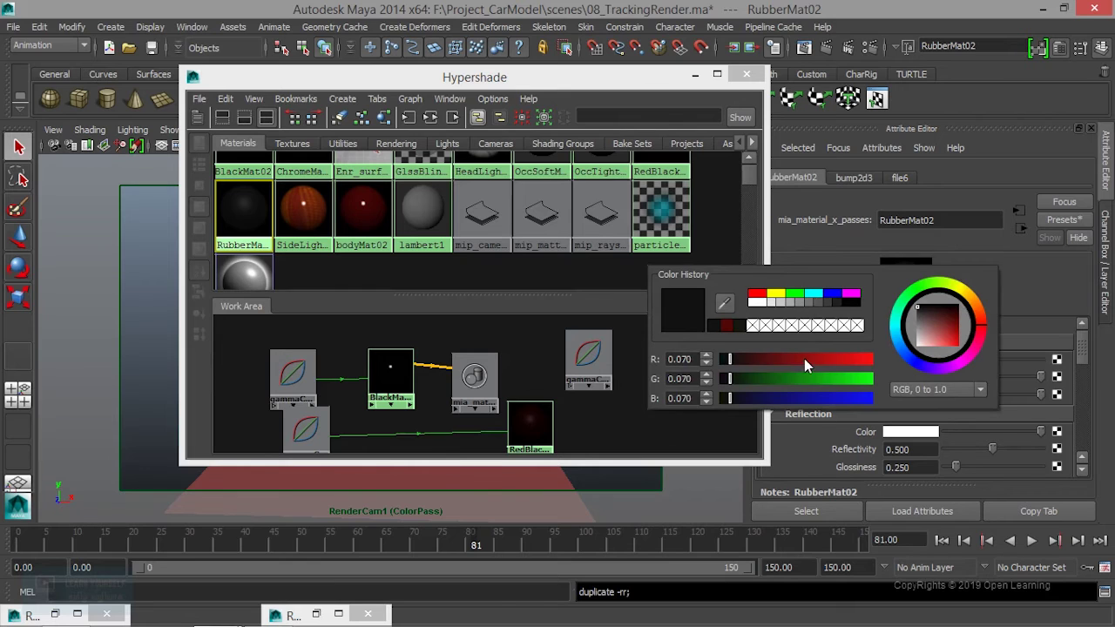
drag(730, 364, 729, 364)
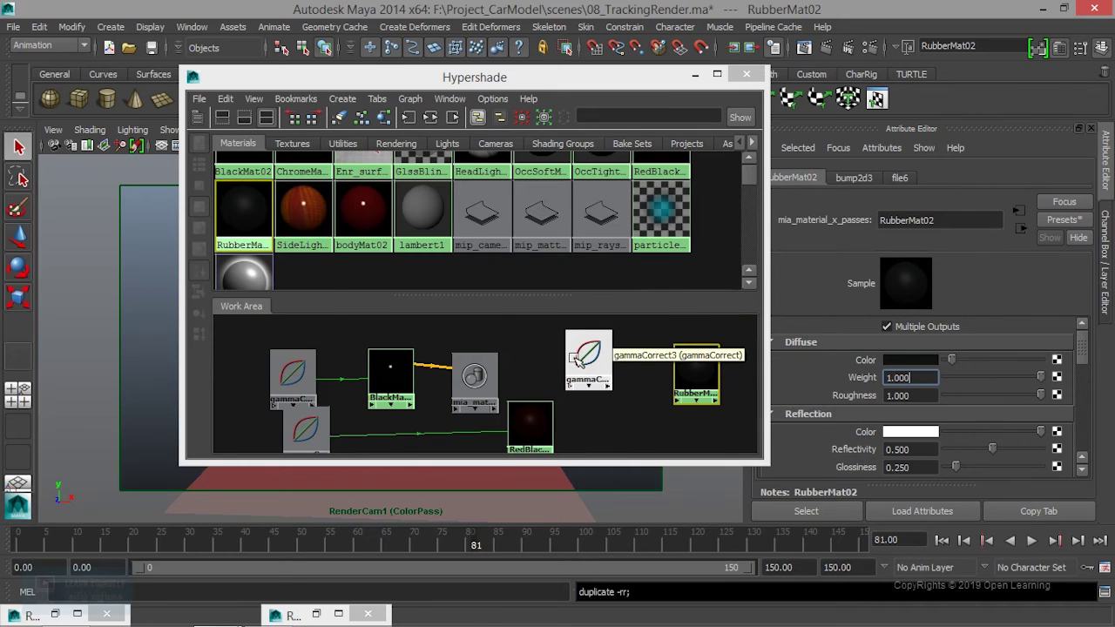
click(595, 359)
click(915, 345)
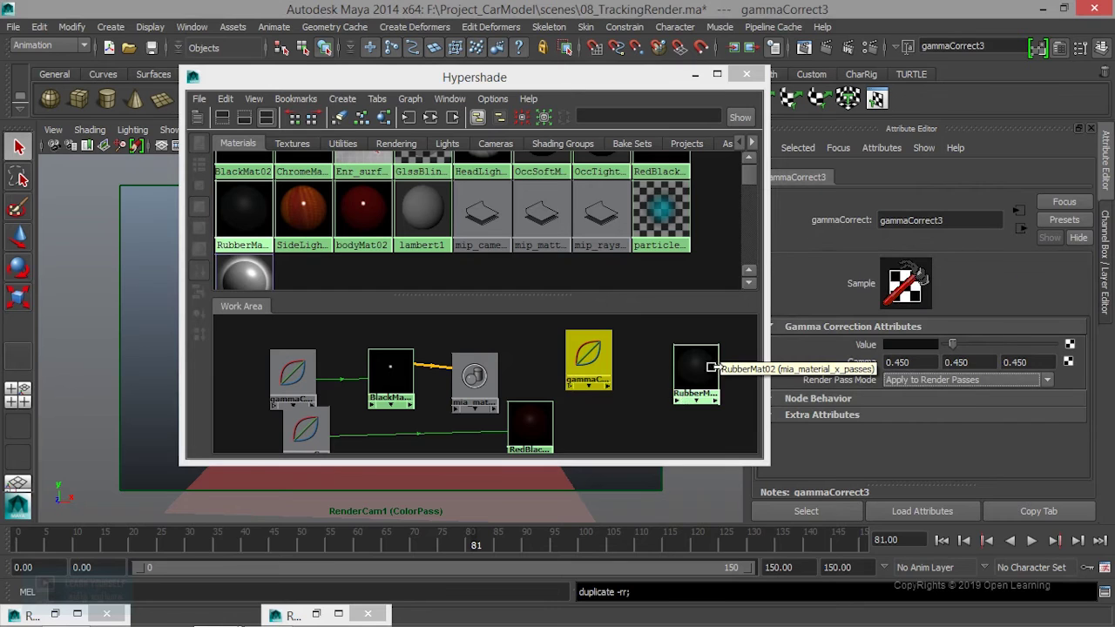
click(693, 369)
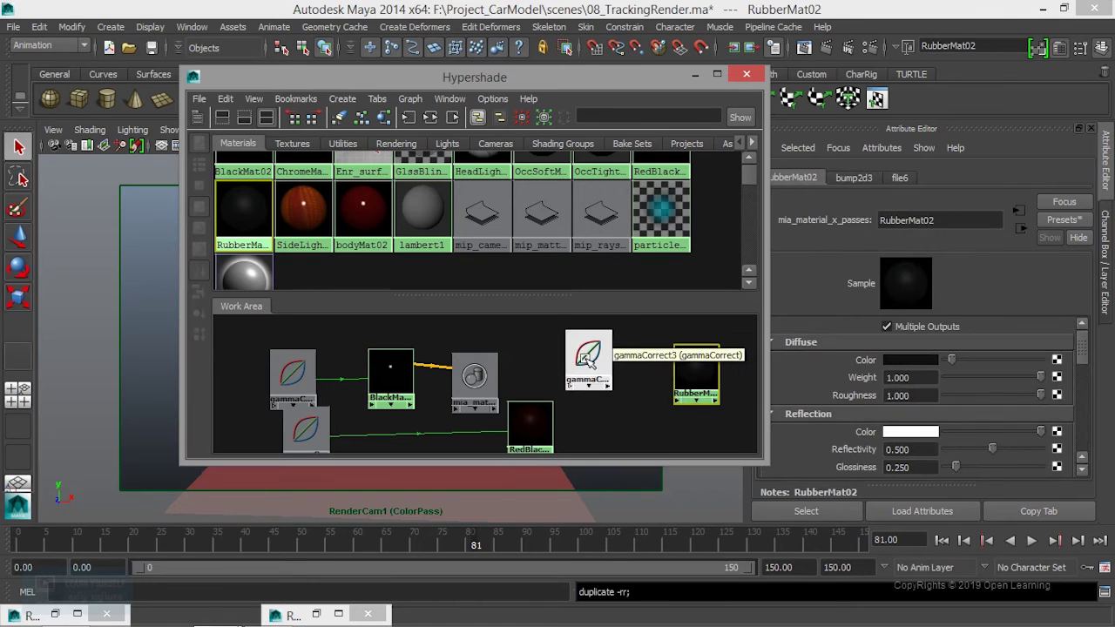
middle_drag(834, 377, 840, 362)
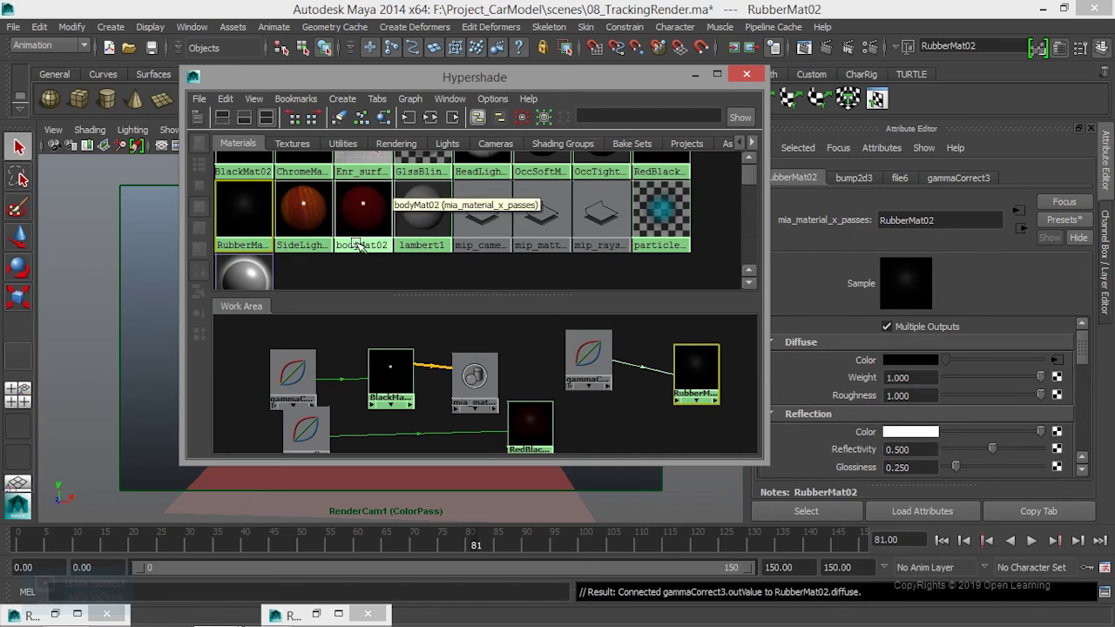
- Set the Color Profile of SideLightMat02's file9 texture to sRGB
click(283, 220)
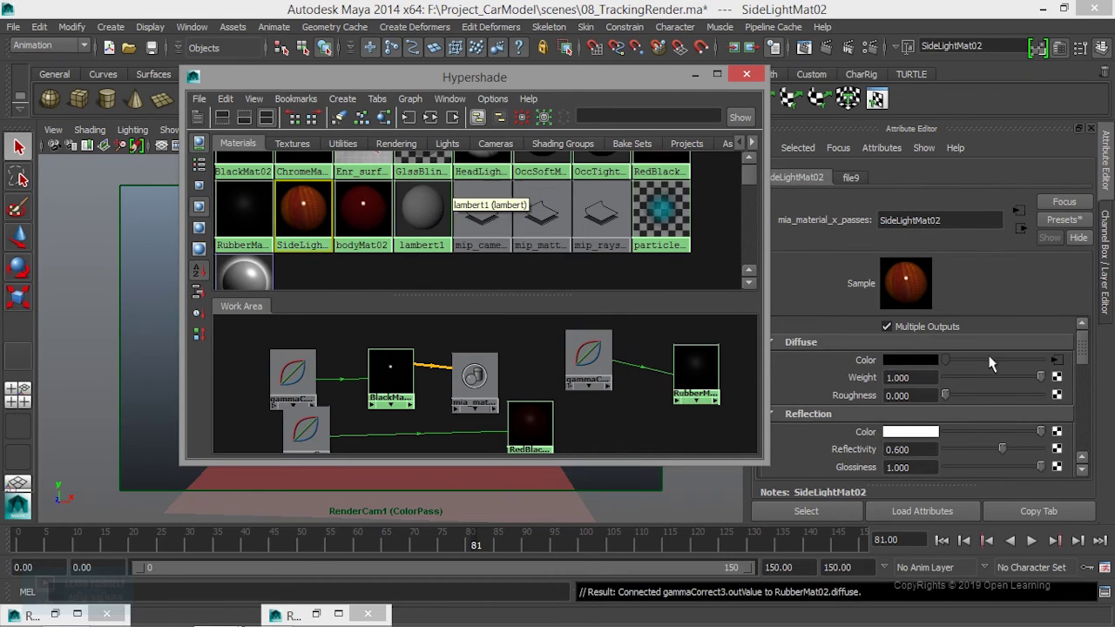
click(1056, 360)
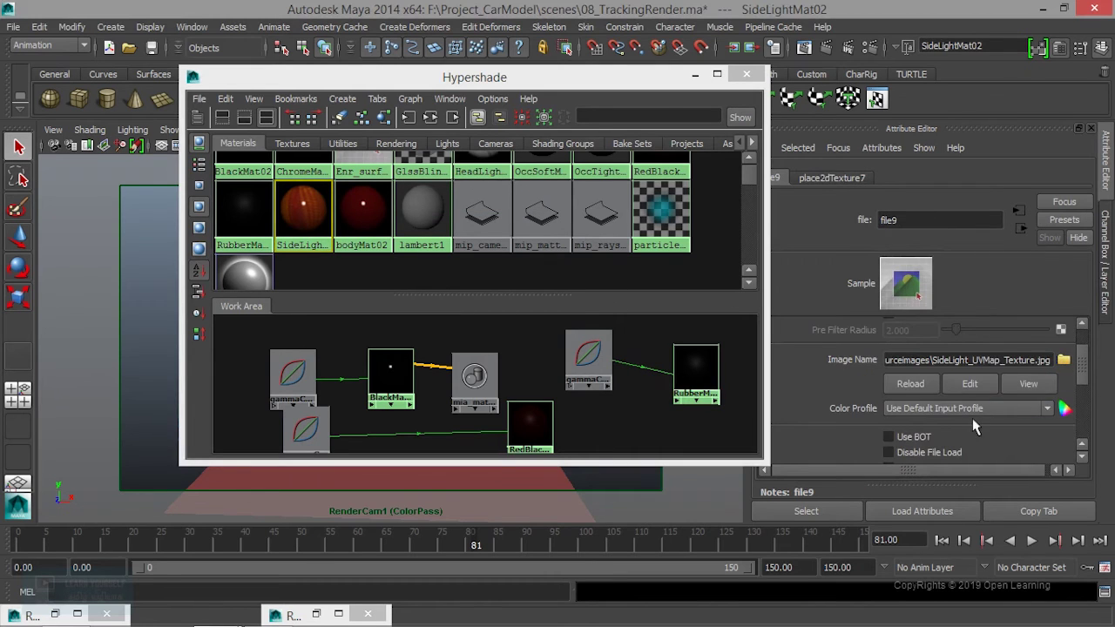
click(970, 410)
click(931, 444)
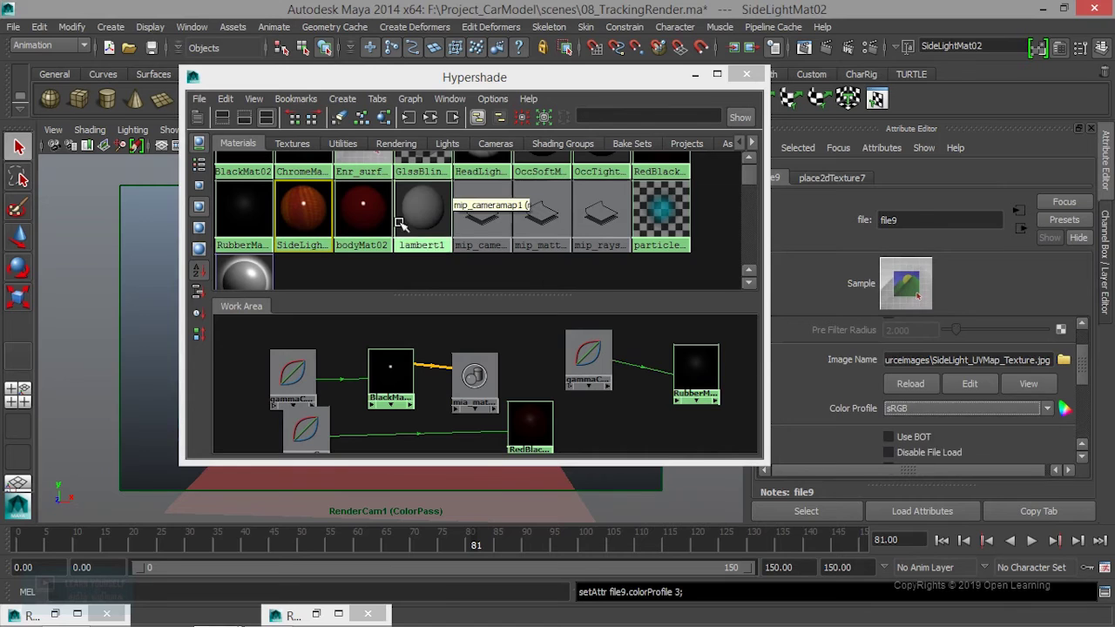
click(369, 218)
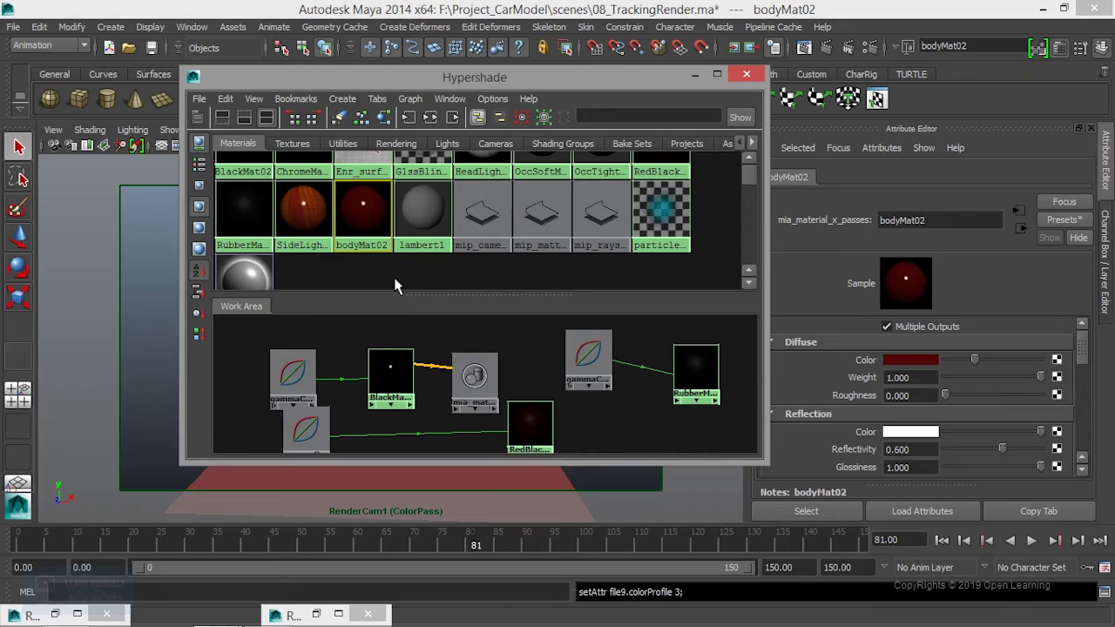
- Move RedBlackMat02 and gammaCorrect2 aside, then duplicate it as gammaCorrect4 in open space
drag(532, 433, 568, 427)
drag(306, 428, 342, 429)
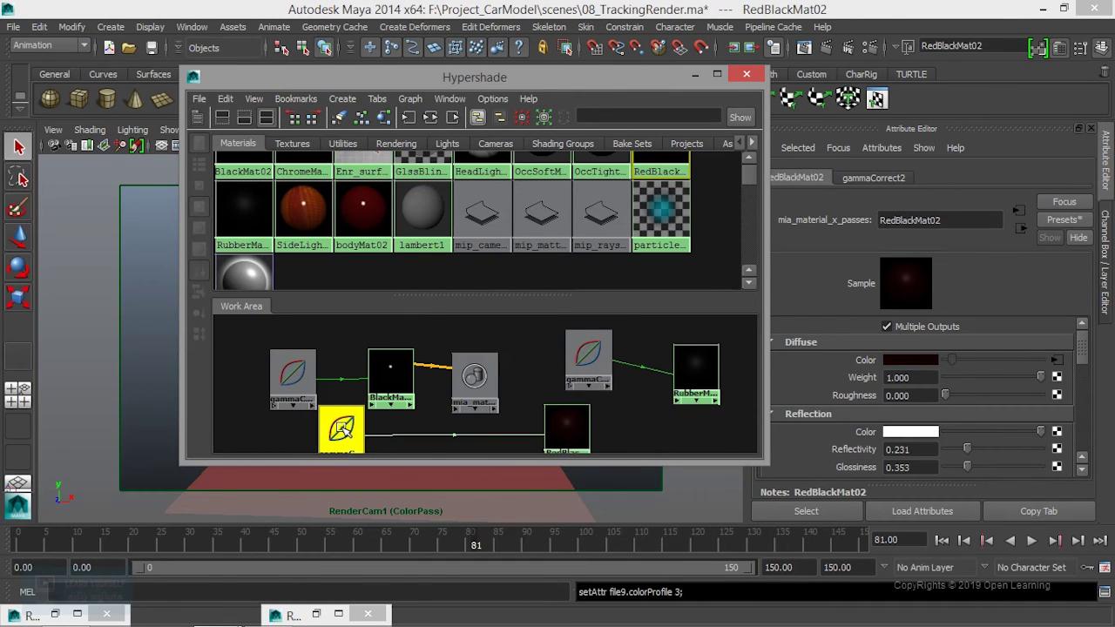
key(ctrl+d)
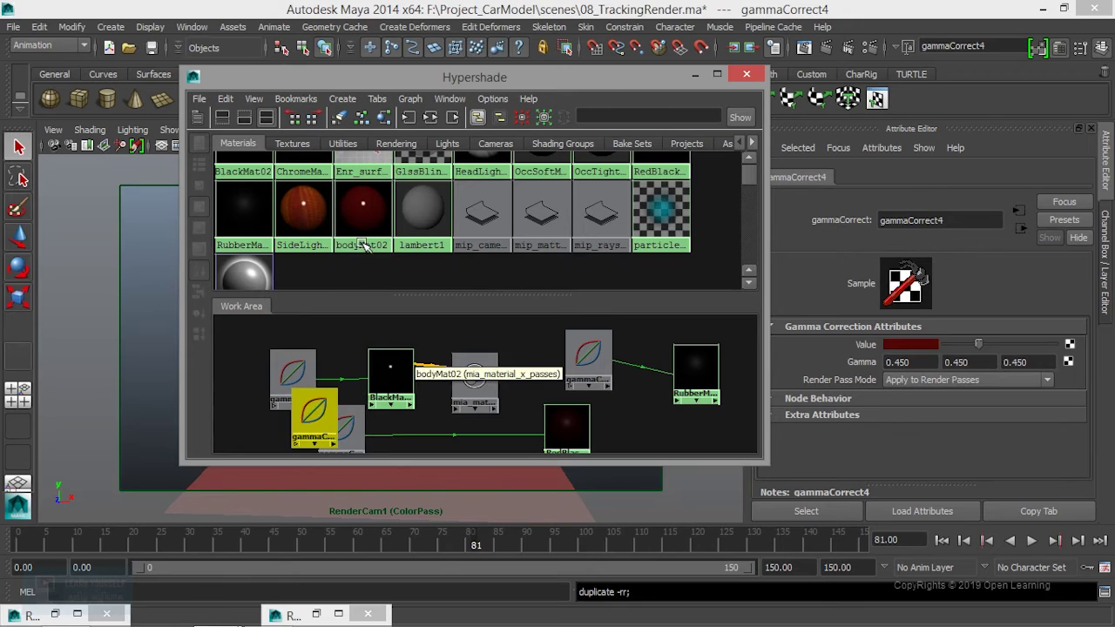
mouse_move(332, 427)
mouse_down()
mouse_move(459, 340)
mouse_move(447, 339)
mouse_up()
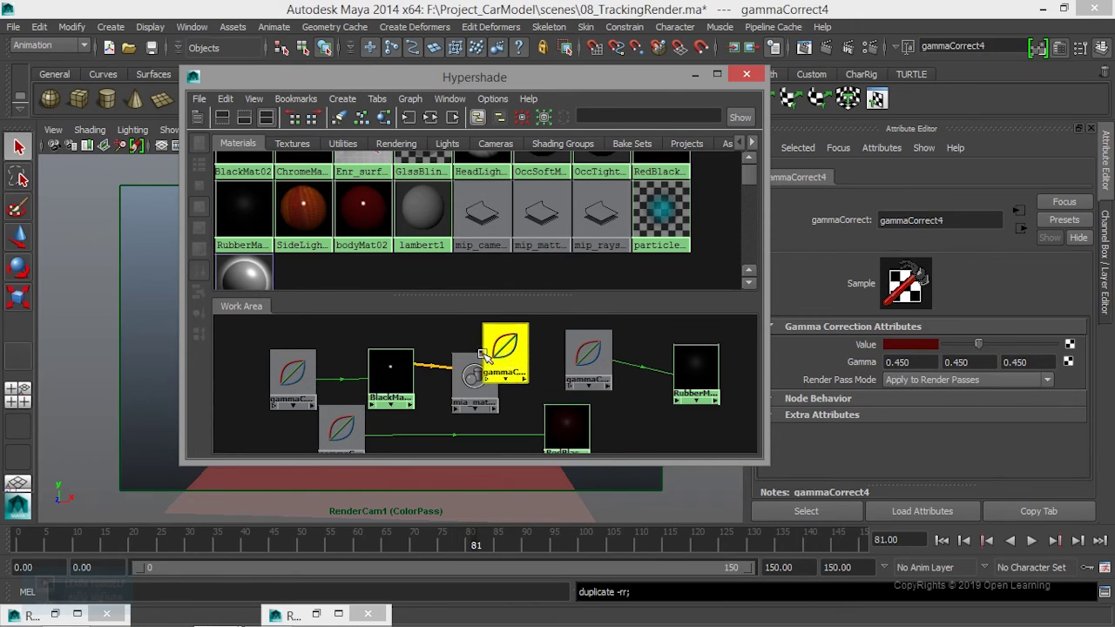
- Add bodyMat02 to the node graph and arrange it next to the gamma node
scroll(601, 453, down, 2)
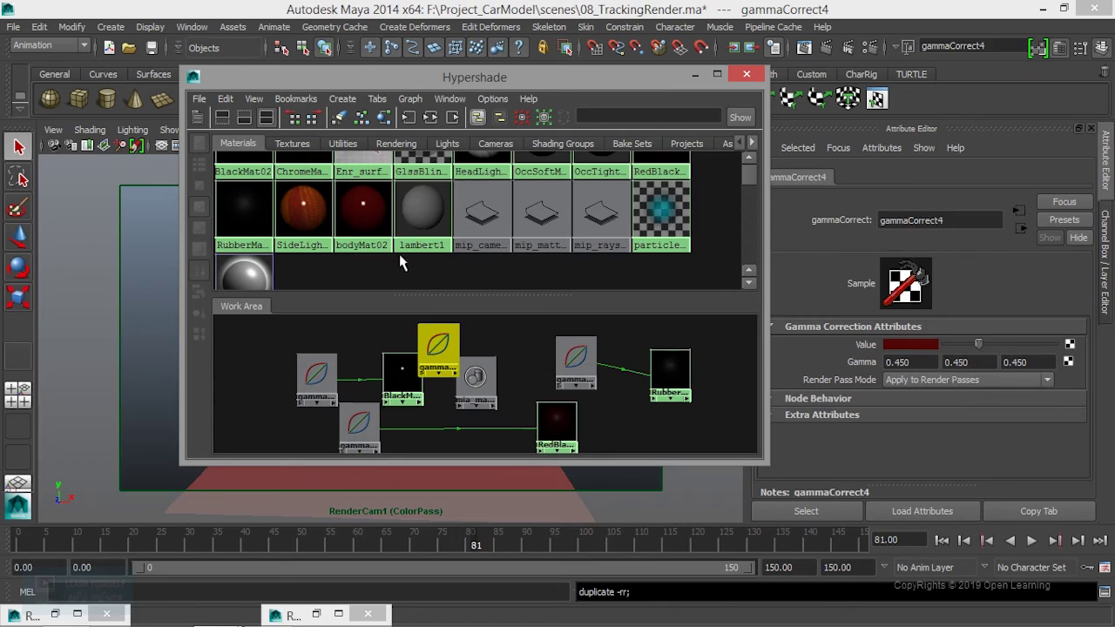
middle_drag(363, 209, 584, 405)
middle_drag(658, 432, 660, 435)
scroll(662, 431, down, 3)
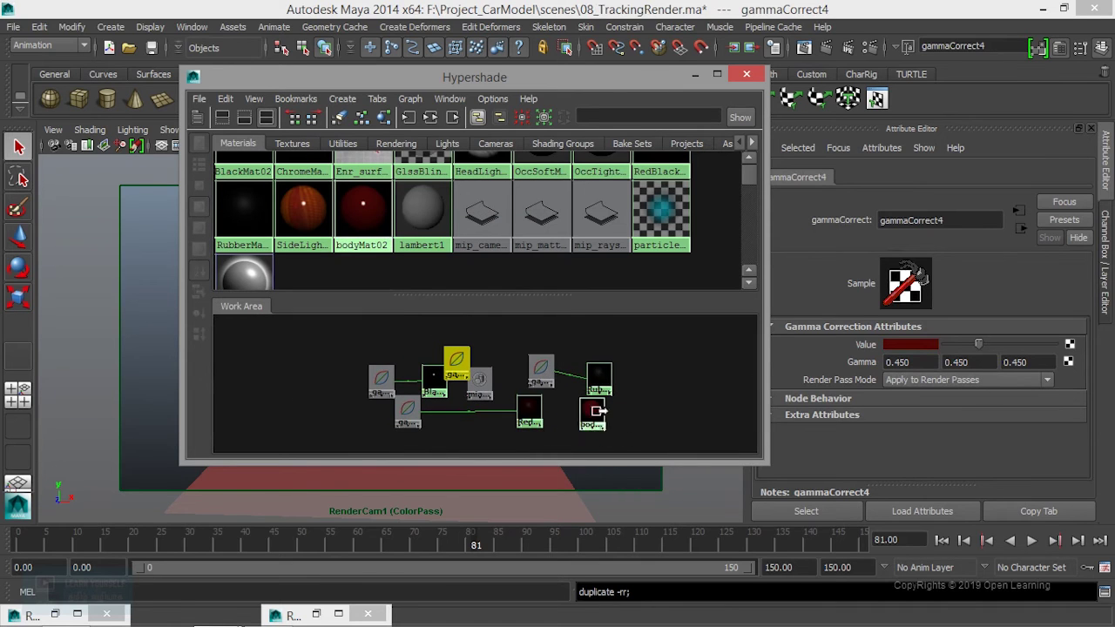
alt+middle_drag(488, 392, 439, 357)
drag(545, 381, 581, 405)
drag(399, 329, 485, 414)
scroll(491, 419, up, 1)
scroll(490, 419, up, 1)
scroll(490, 419, up, 1)
drag(513, 423, 533, 416)
- Connect gammaCorrect4 into bodyMat02's diffuse colour and minimize Hypershade
click(658, 427)
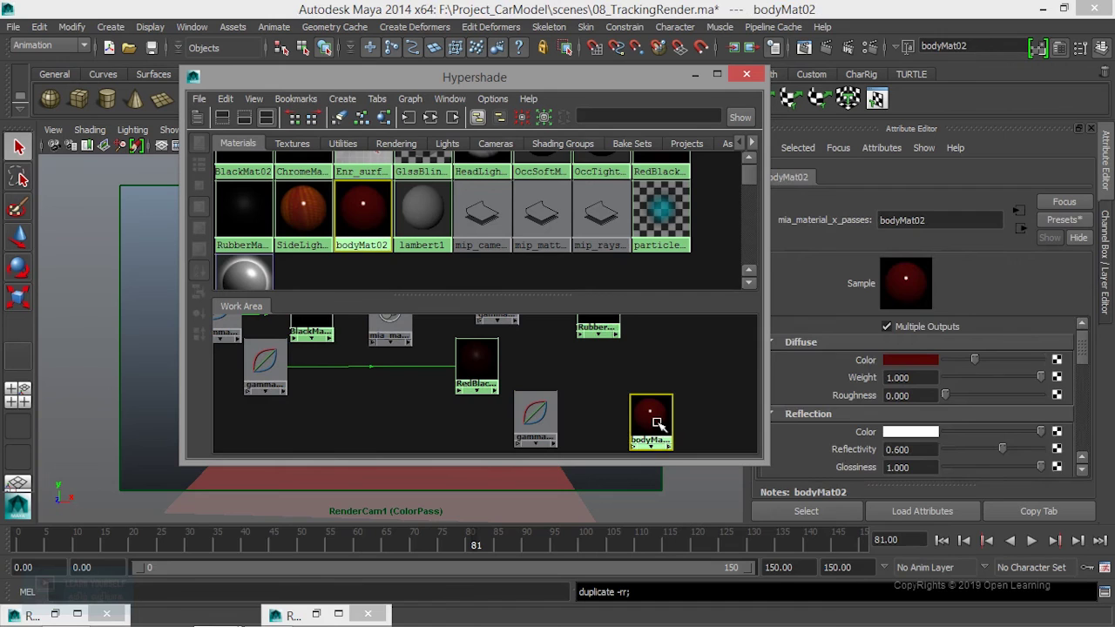
click(542, 420)
click(651, 415)
click(667, 409)
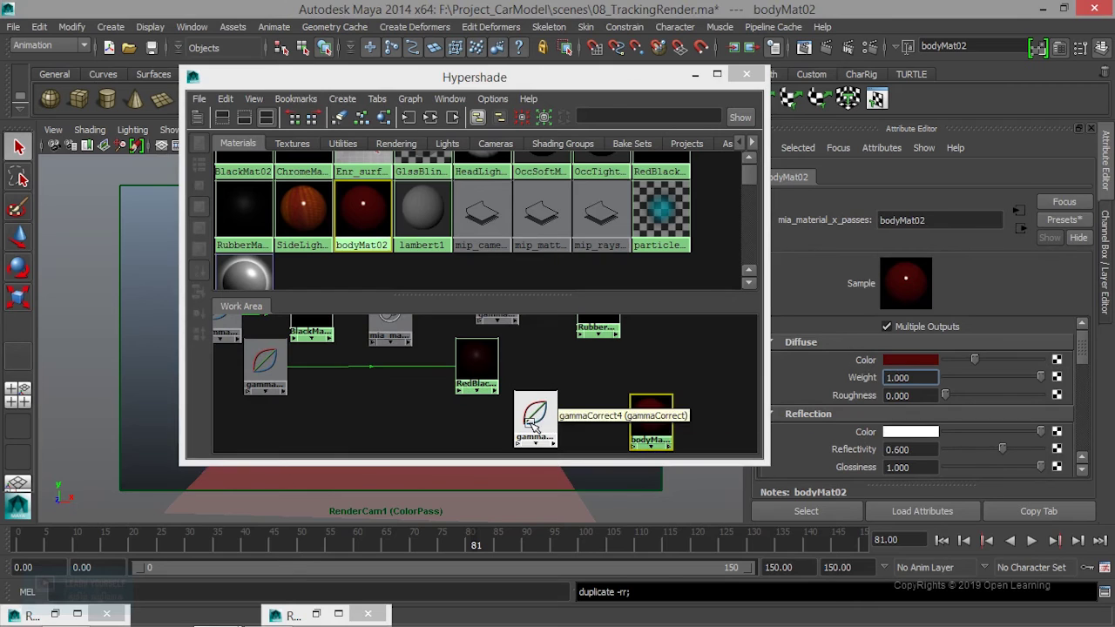
middle_drag(530, 427, 865, 364)
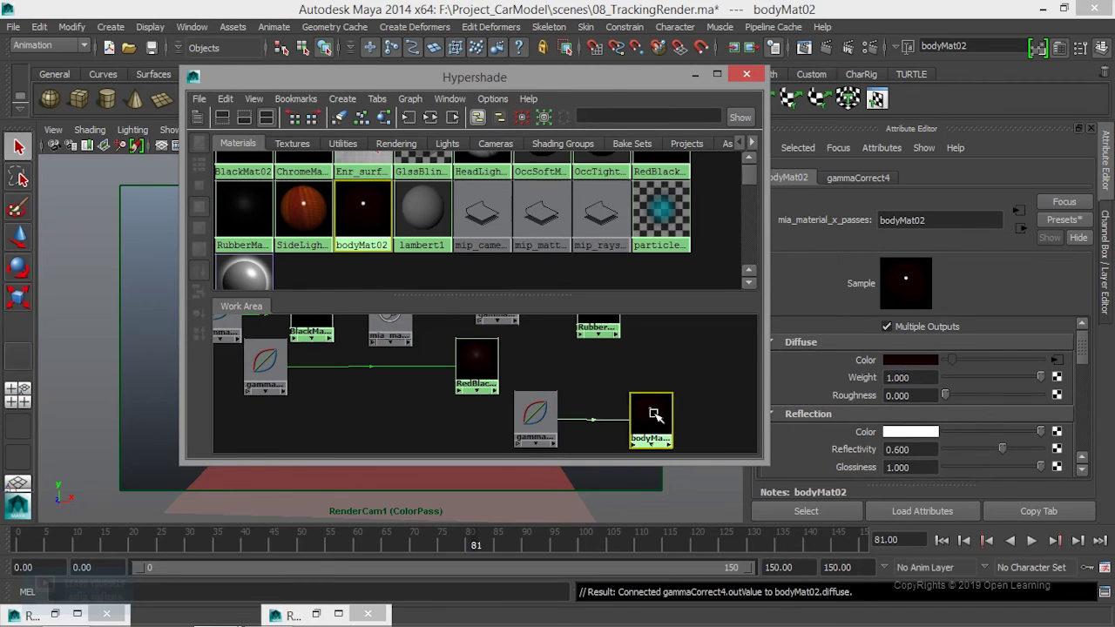
click(433, 227)
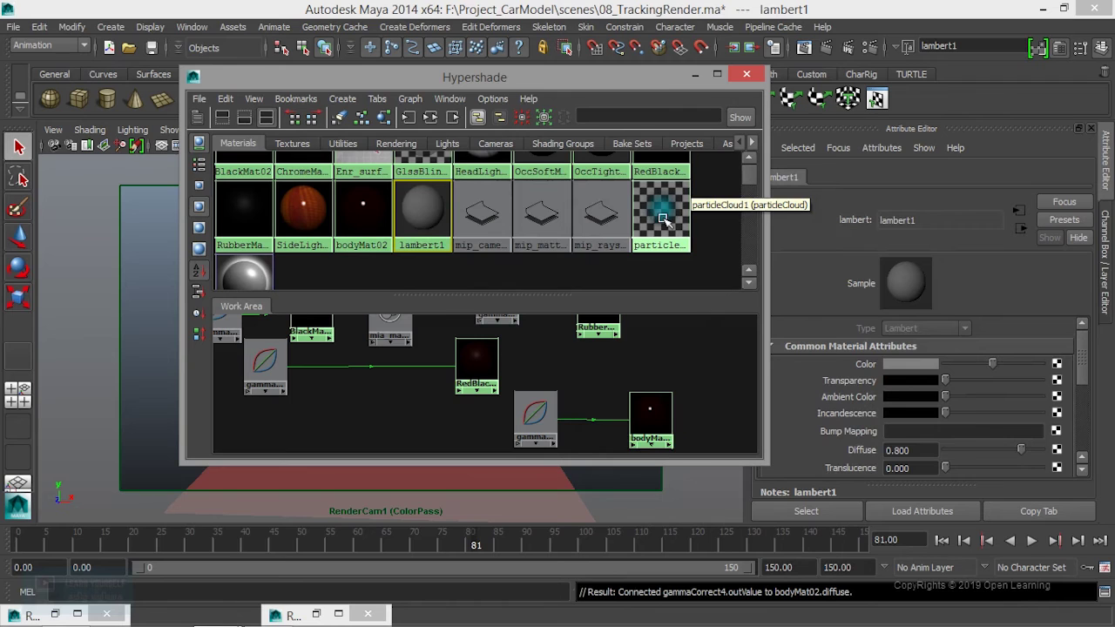
click(695, 75)
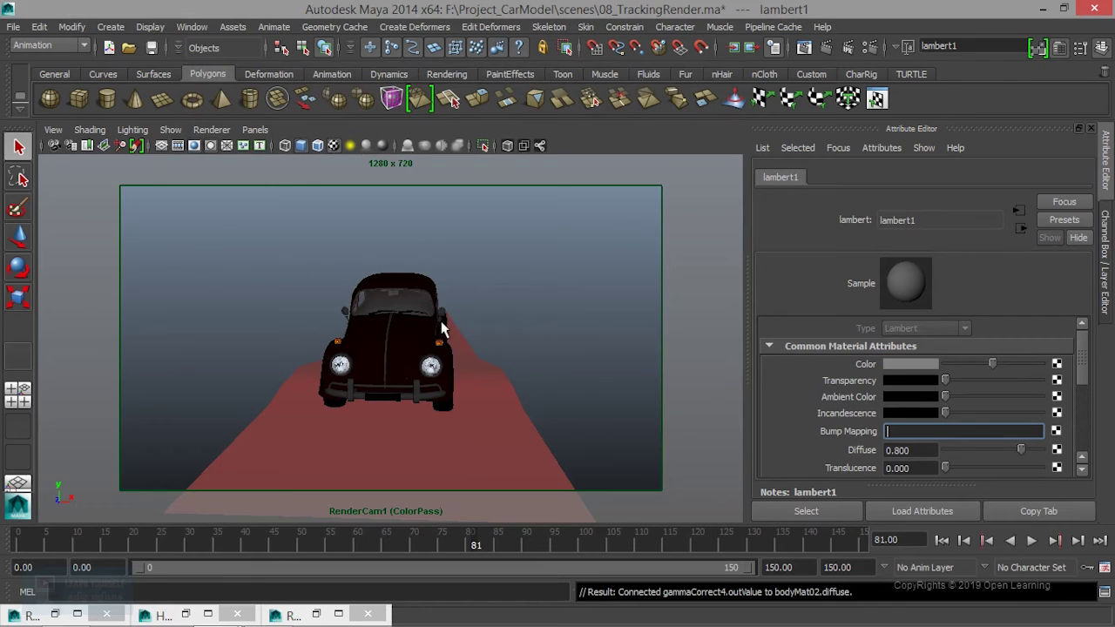
- Deselect everything and bring the Render View window back, shifted left
click(550, 286)
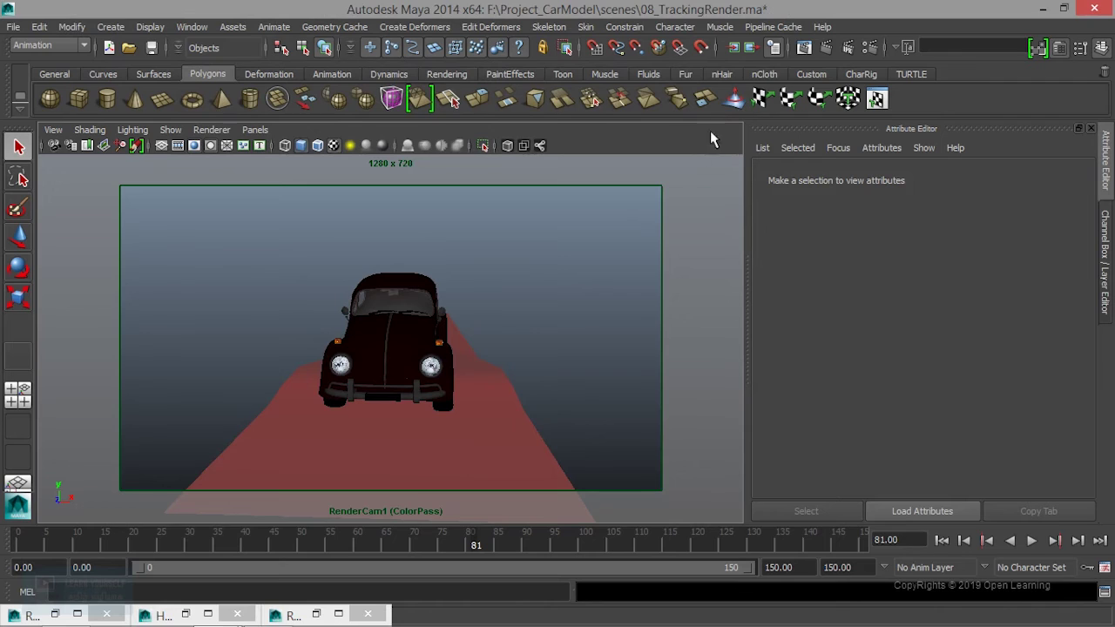
click(798, 50)
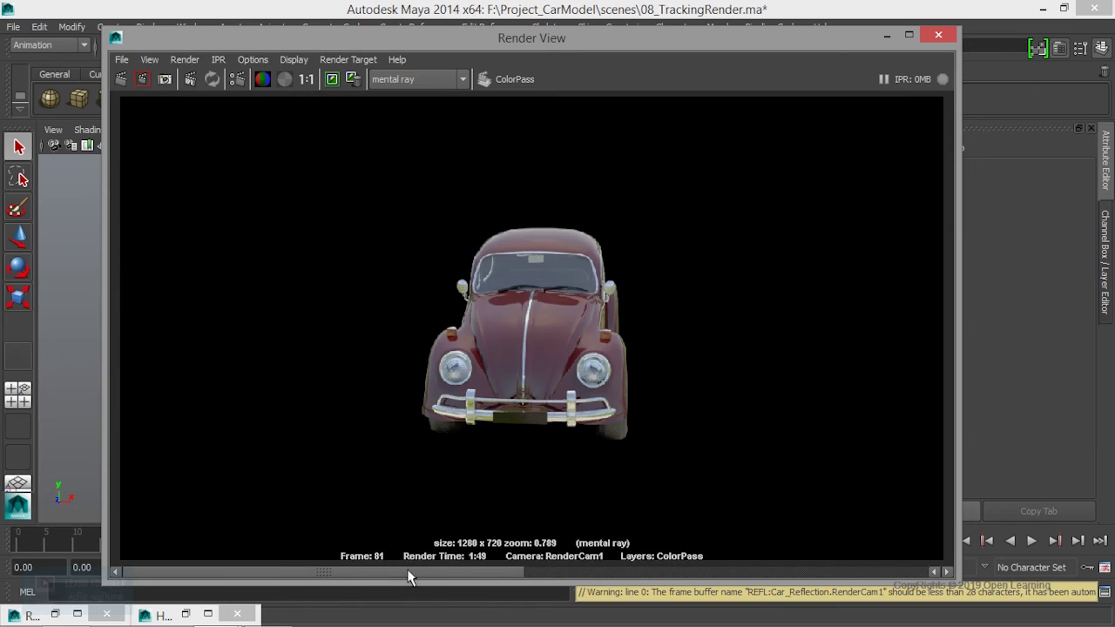
mouse_move(407, 569)
mouse_down()
mouse_move(667, 573)
mouse_move(502, 570)
mouse_up()
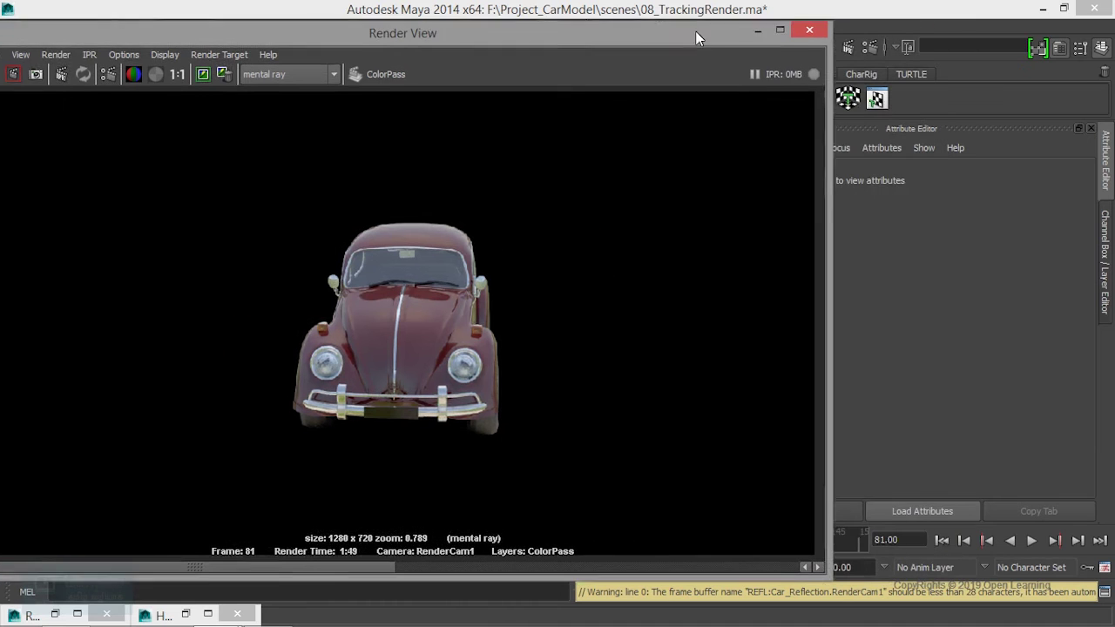
drag(840, 47, 713, 46)
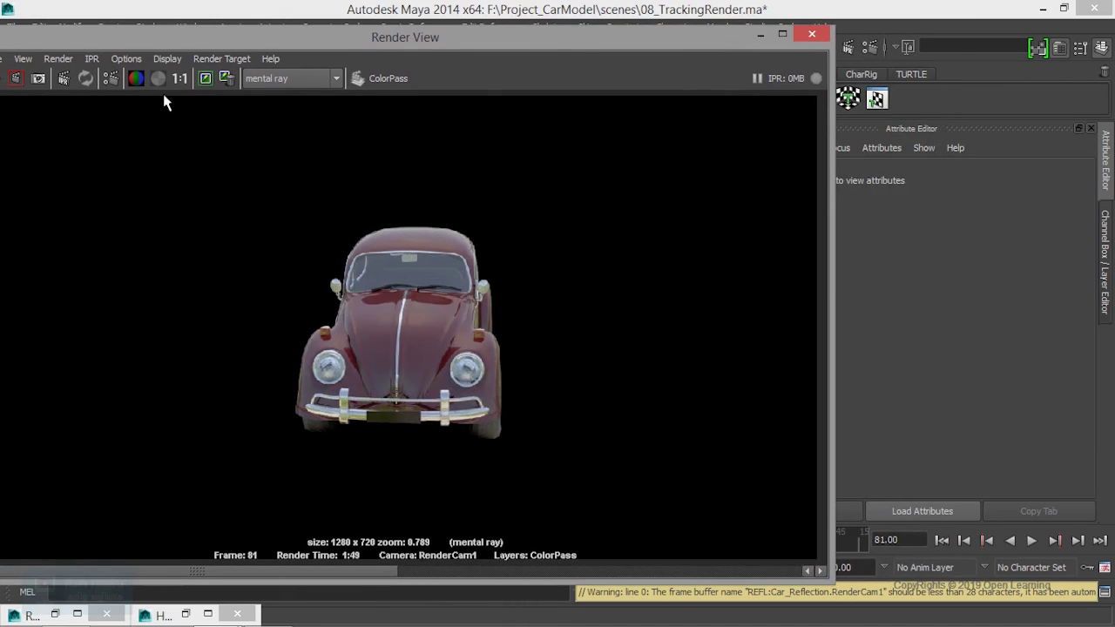
- In Color Management, set both Image and Display Color Profile to Linear sRGB
click(179, 62)
click(206, 209)
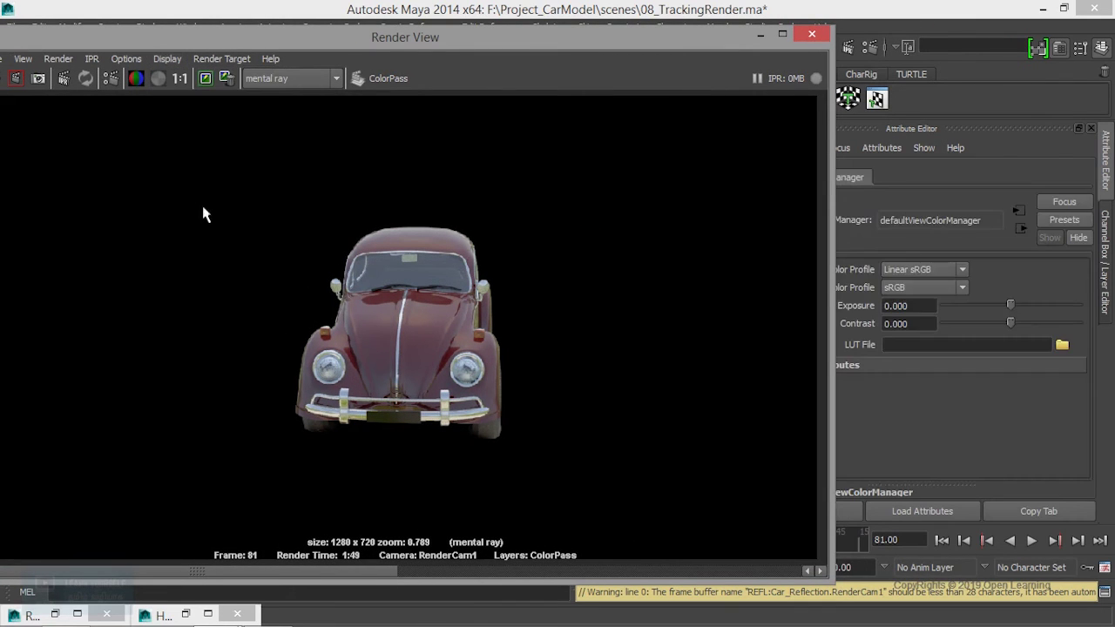
click(925, 270)
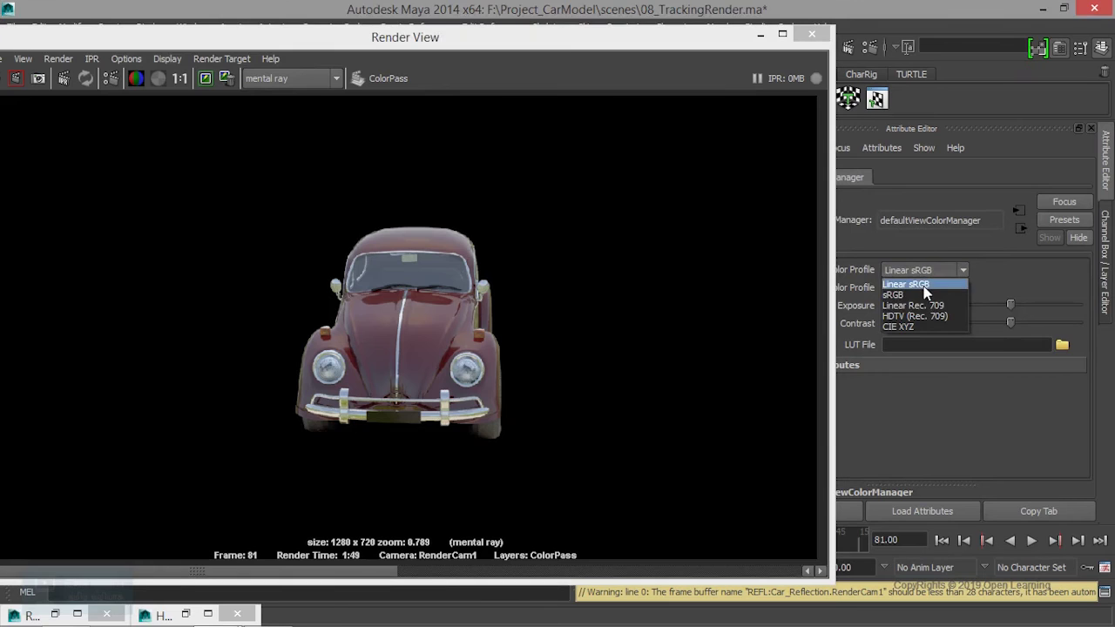
click(923, 295)
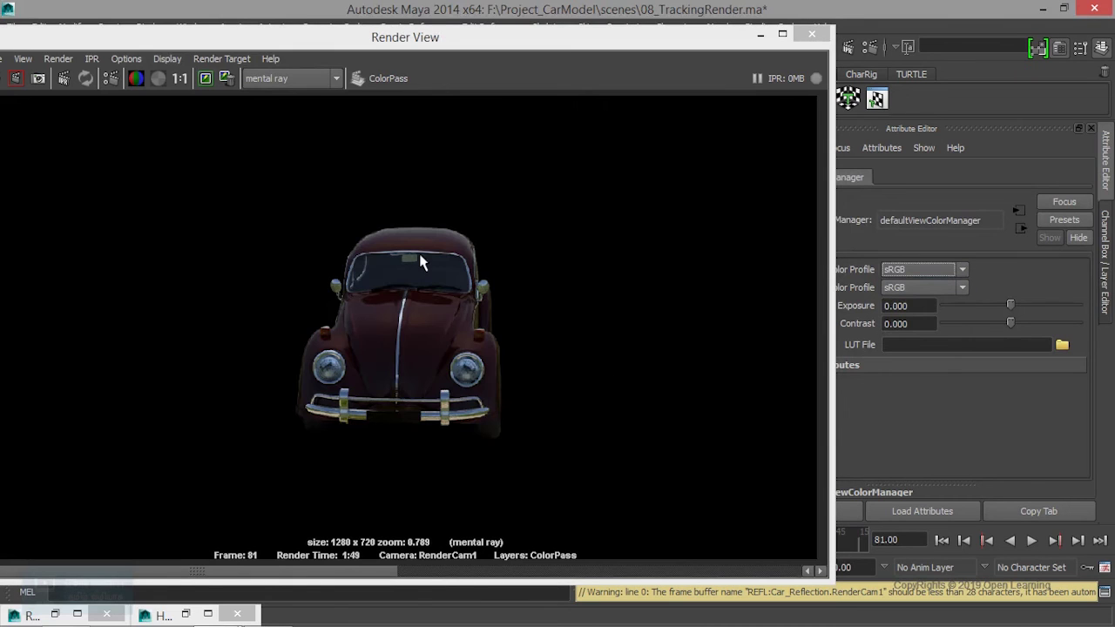
click(924, 287)
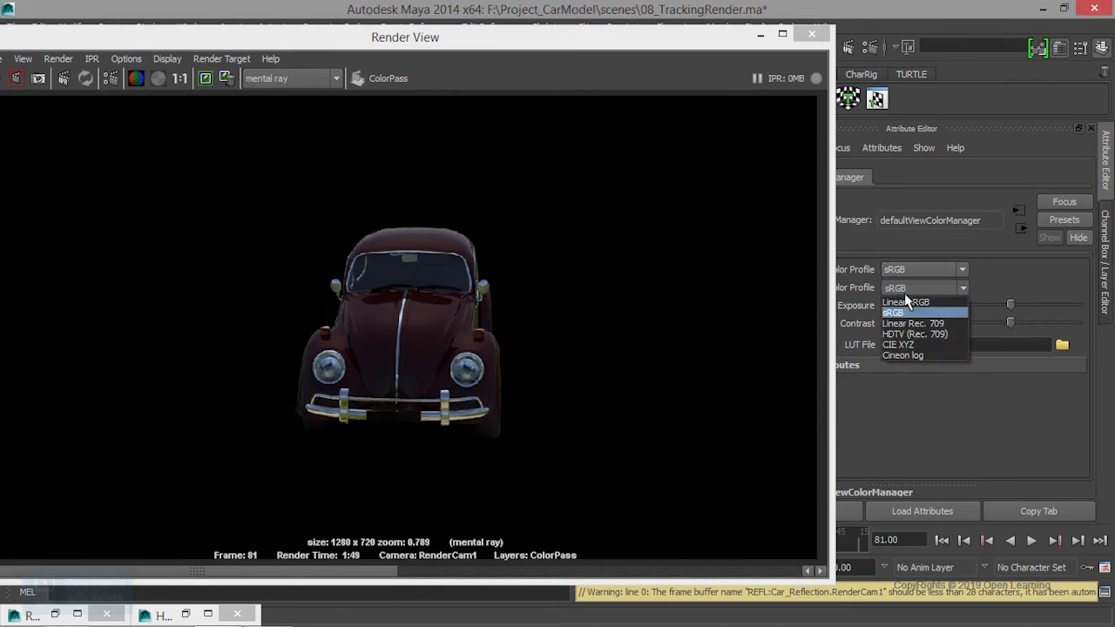
click(908, 302)
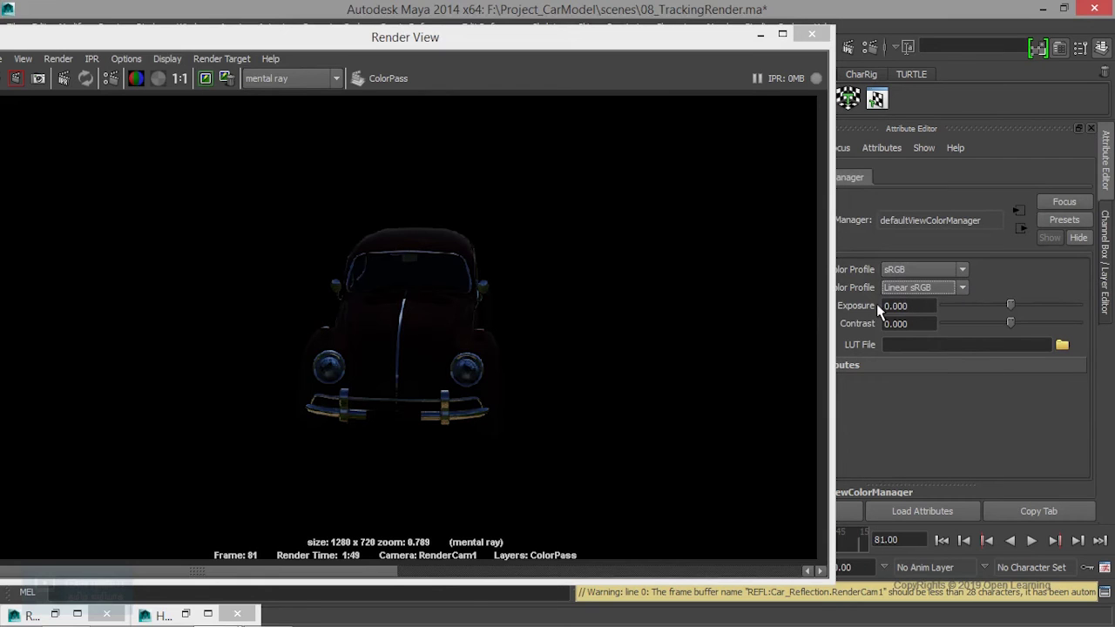
click(914, 288)
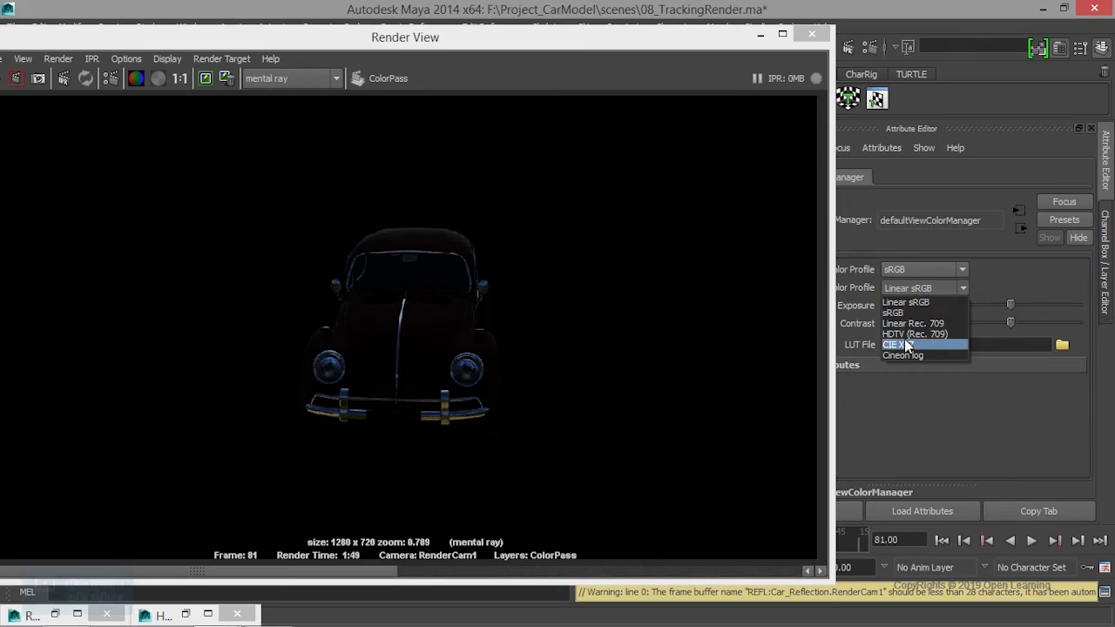
click(925, 302)
click(923, 270)
click(926, 284)
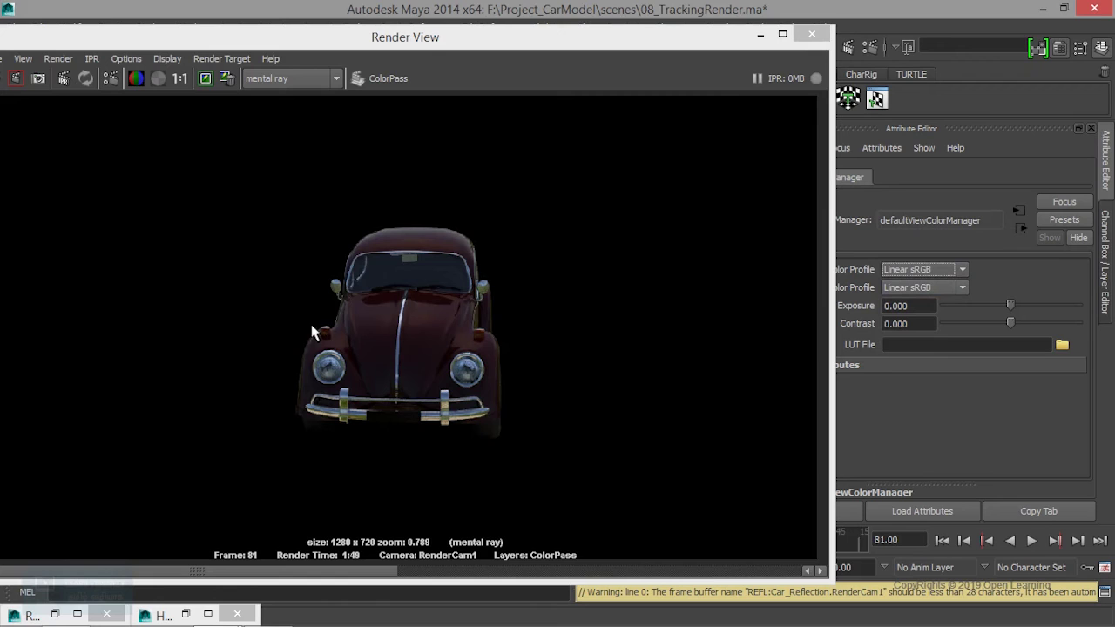
- Compare the brighter stored render with the darker linear one, then move Render View right
drag(251, 575, 568, 573)
click(320, 572)
click(523, 572)
click(251, 571)
drag(418, 52, 547, 50)
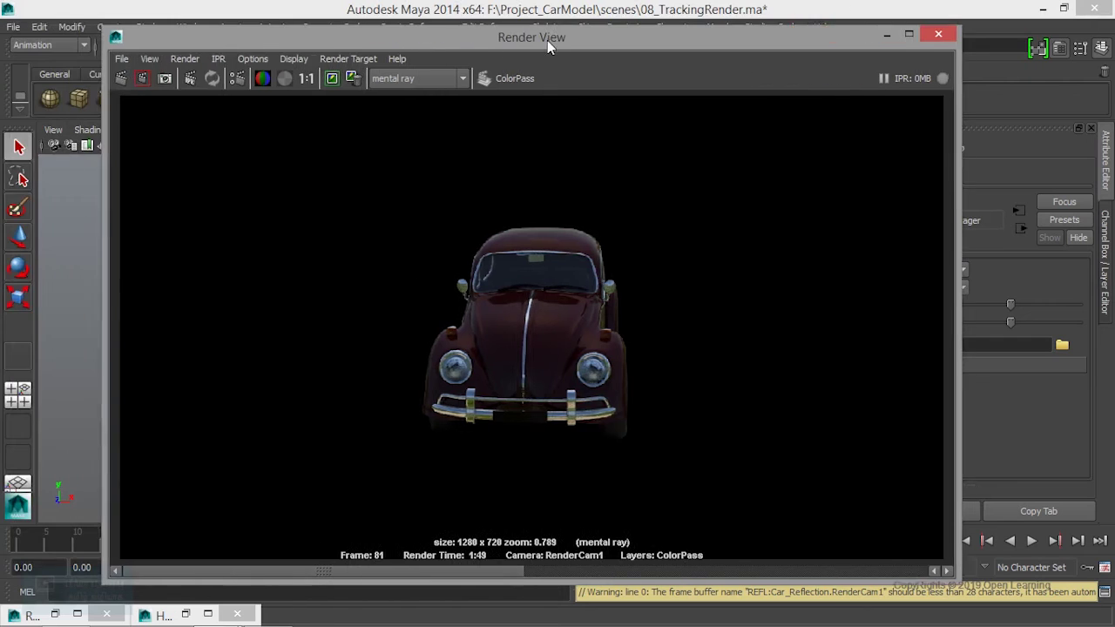
click(124, 57)
mouse_move(169, 161)
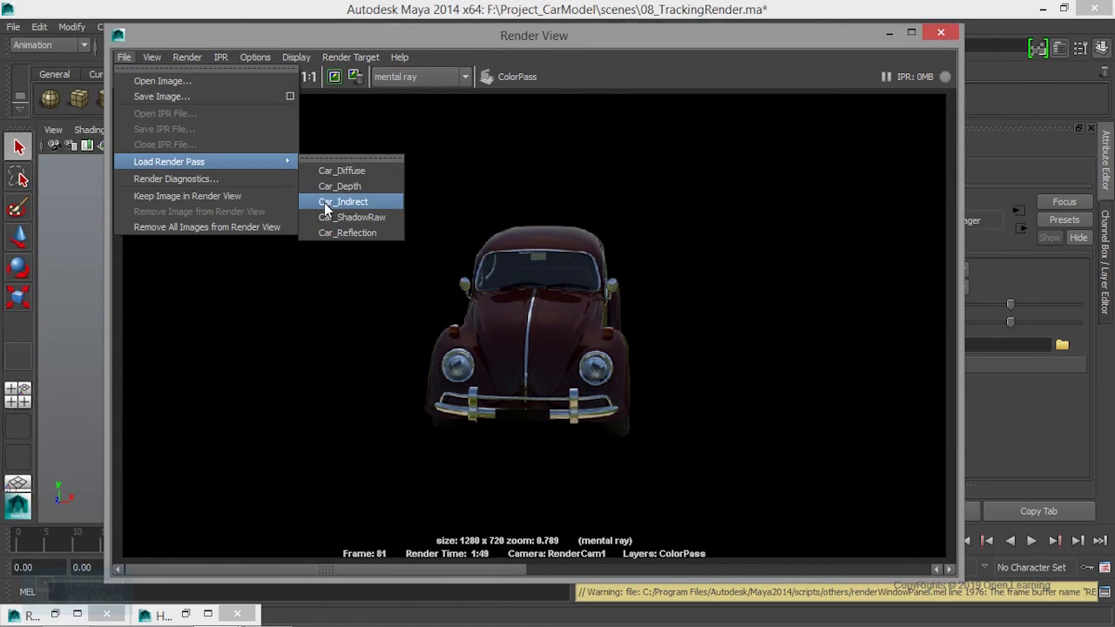
- Load the render passes in imf_disp, enlarge the viewer, and raise gamma to 2.2
click(340, 173)
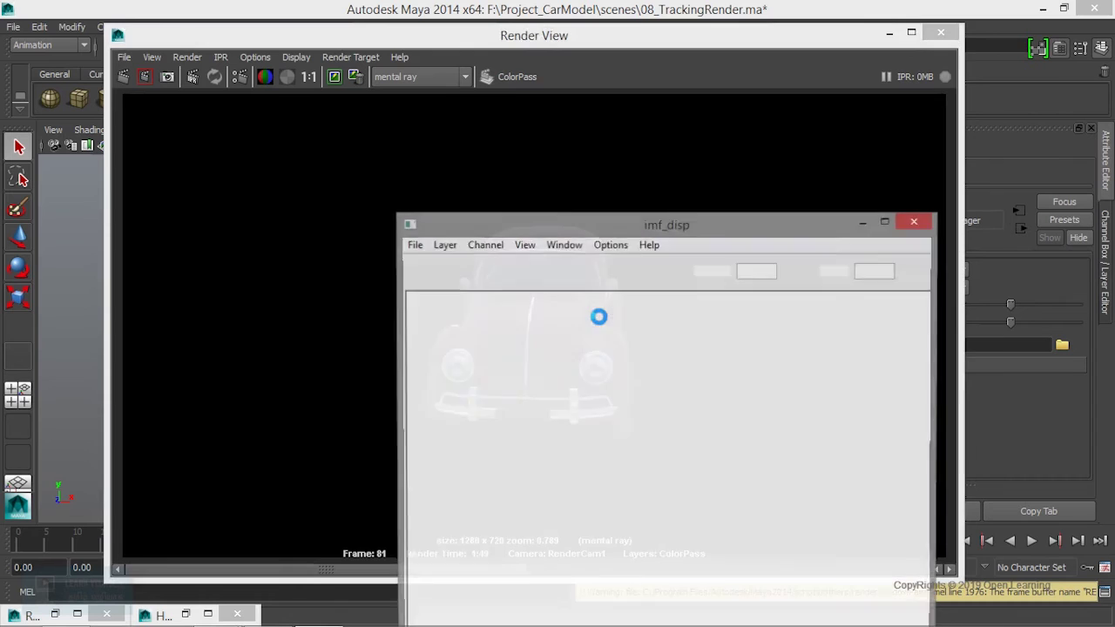
drag(341, 54, 312, 40)
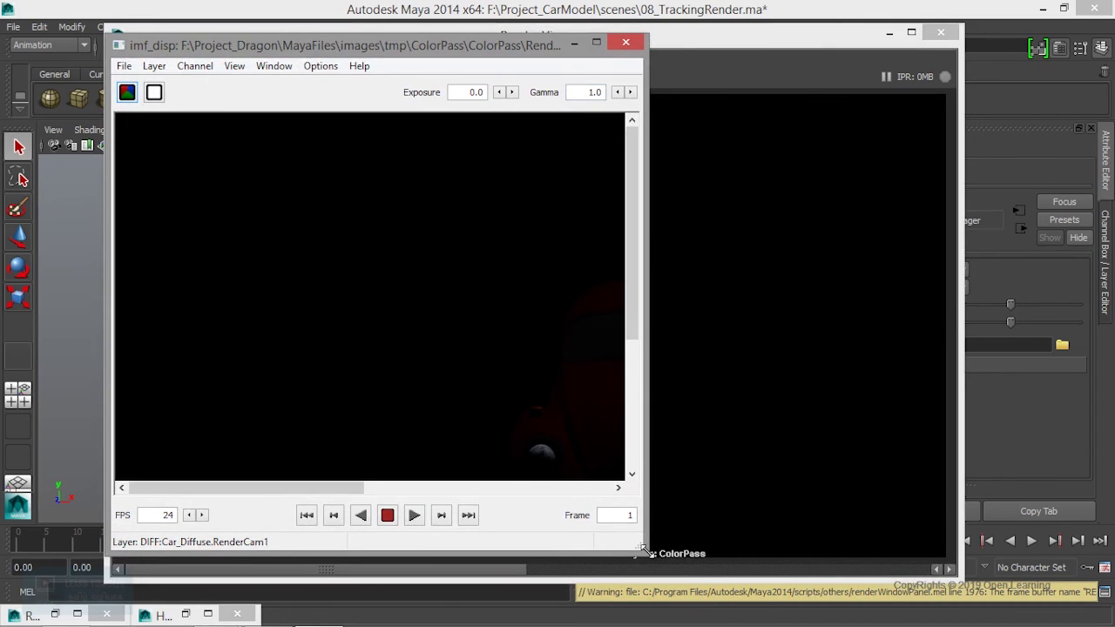
drag(644, 554, 1039, 601)
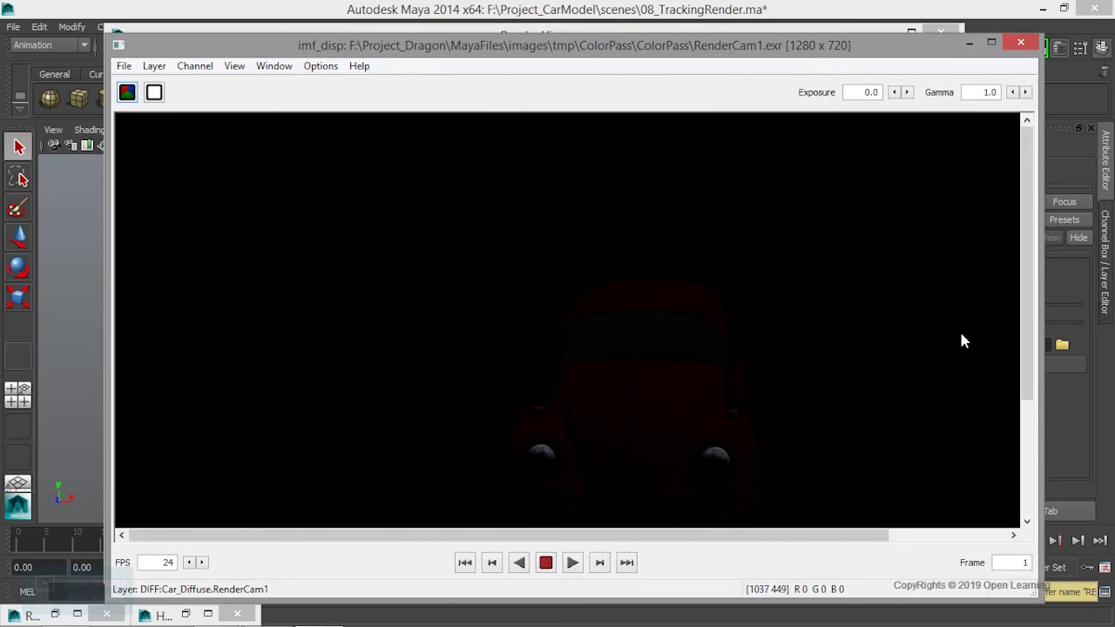
drag(1027, 264, 1026, 341)
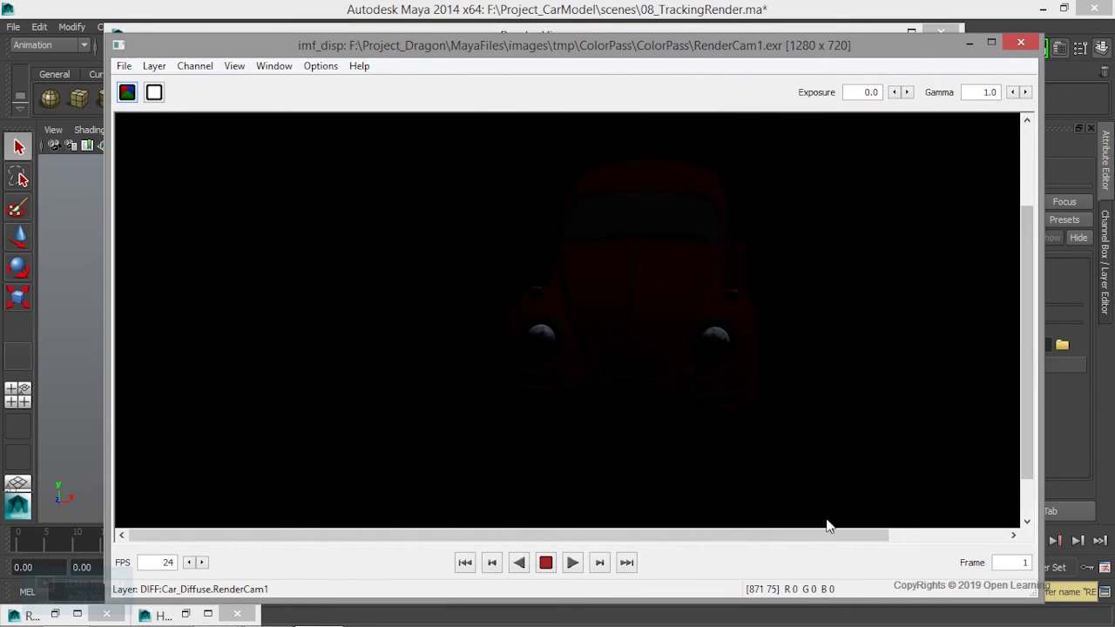
drag(826, 534, 897, 534)
click(1026, 92)
click(1026, 92)
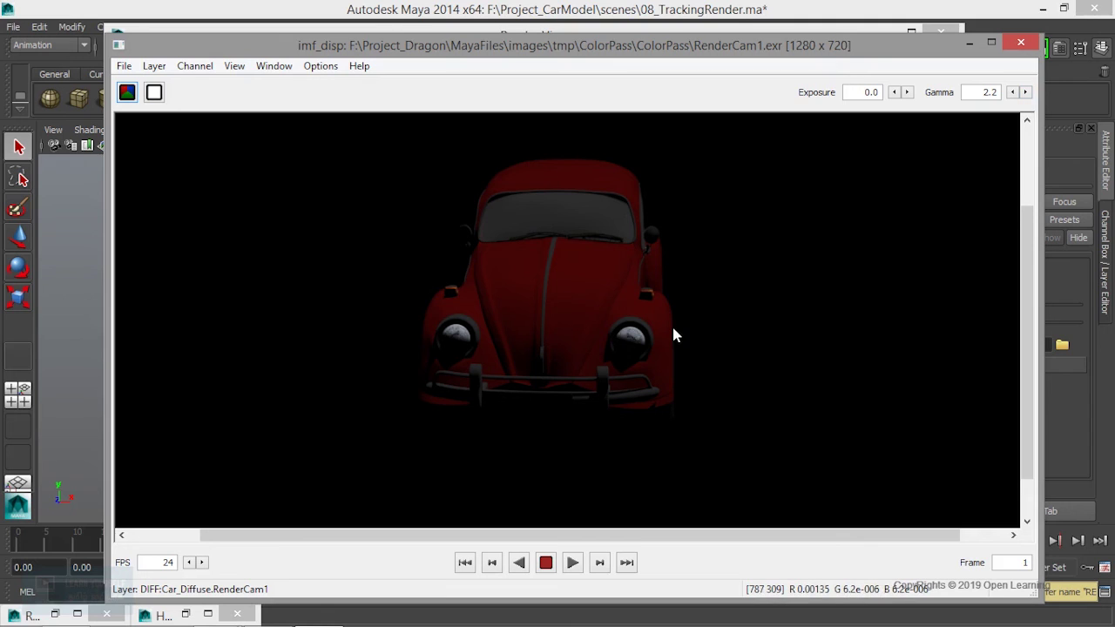
- View the DIFF, CAMZ, INDIRR and REFL layers in turn, then close imf_disp
click(155, 68)
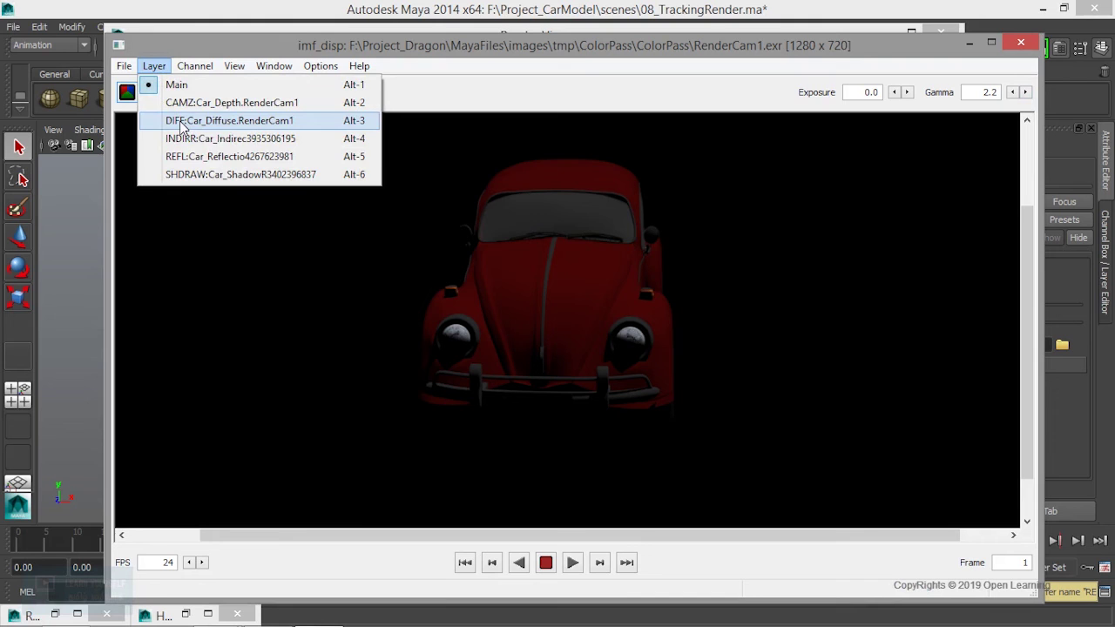
click(180, 123)
click(154, 66)
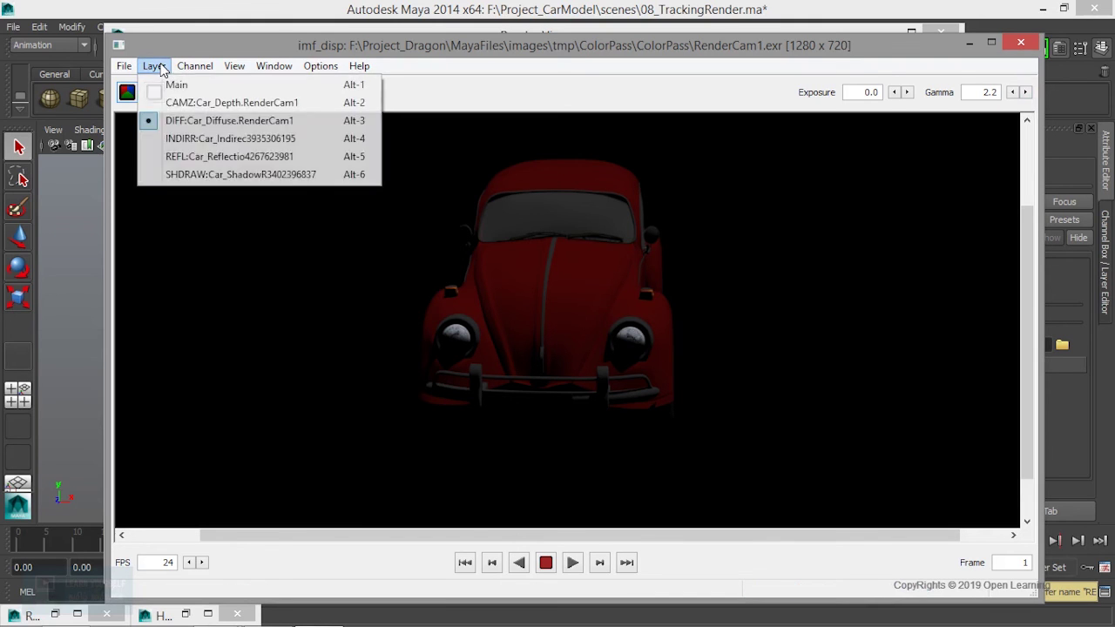
click(183, 104)
click(154, 67)
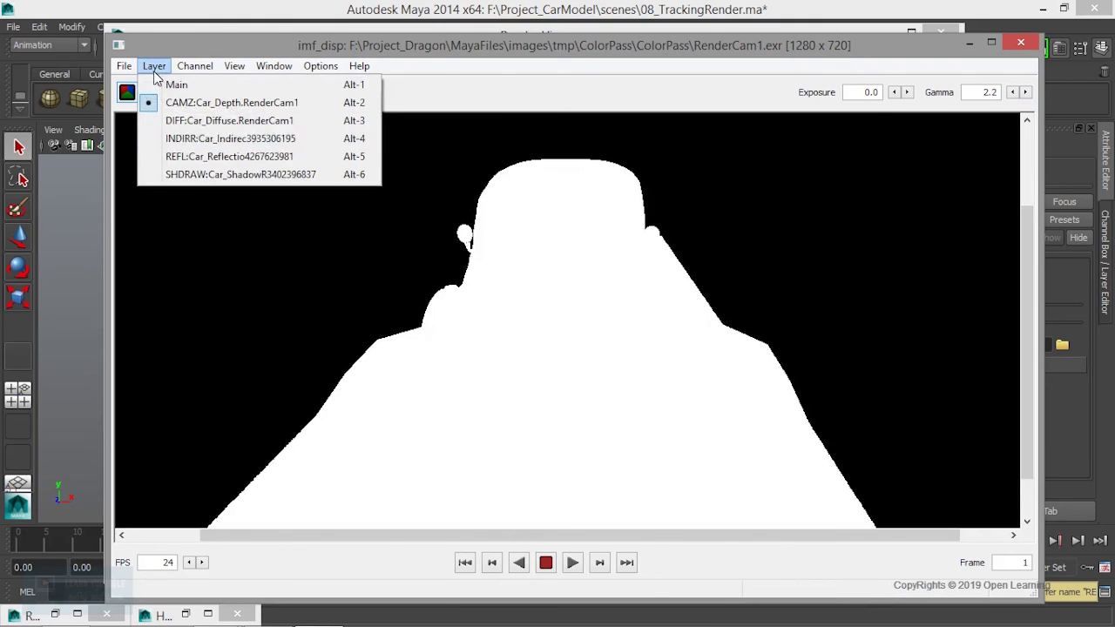
click(205, 139)
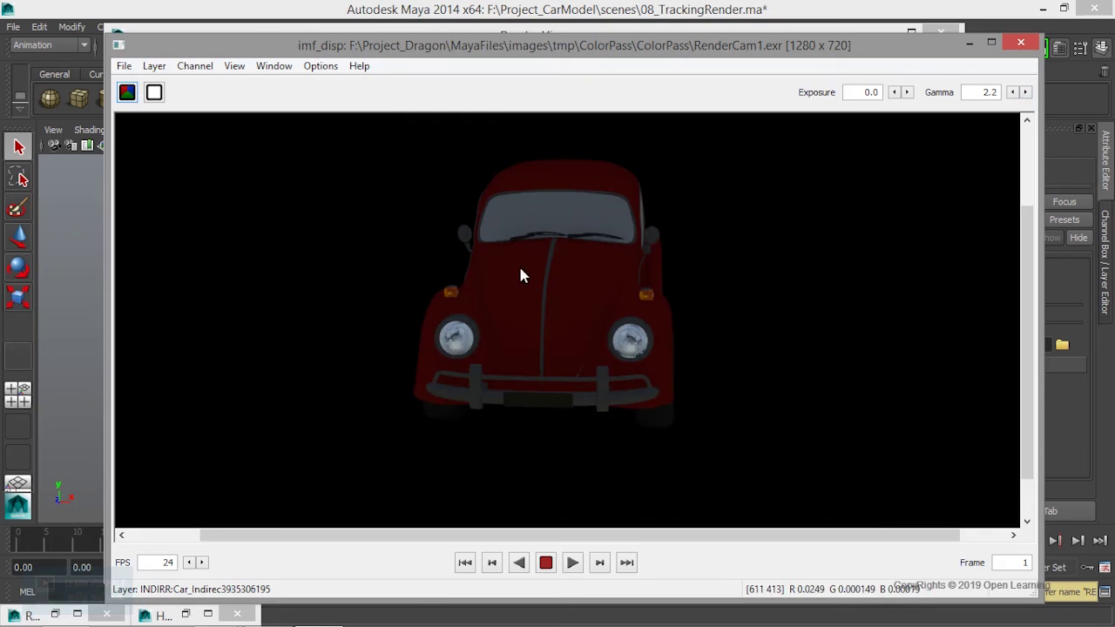
click(155, 66)
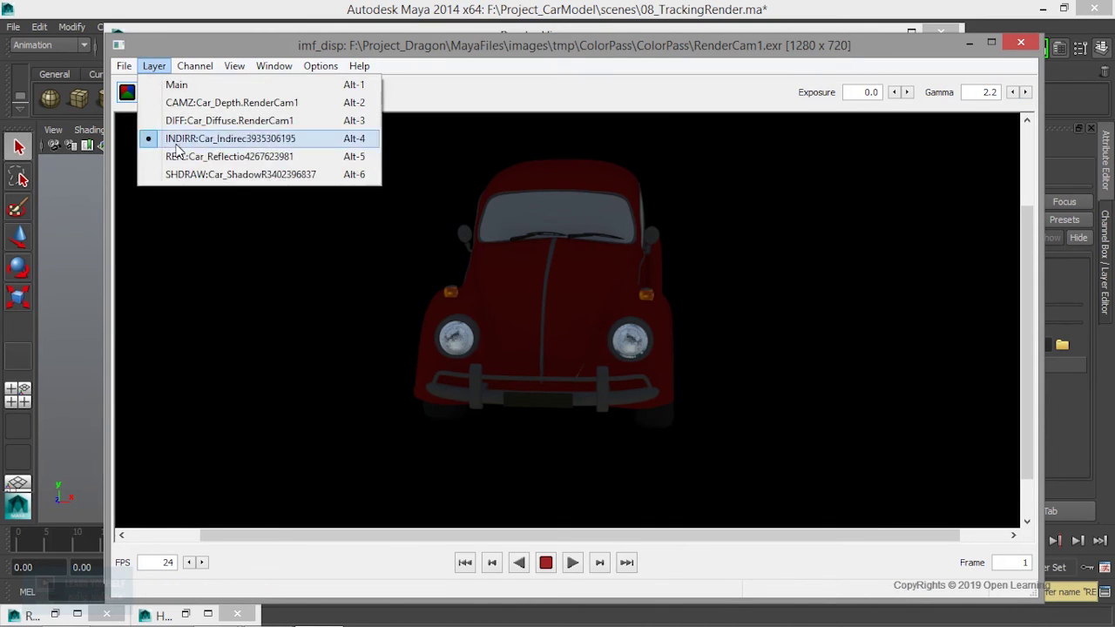
click(185, 160)
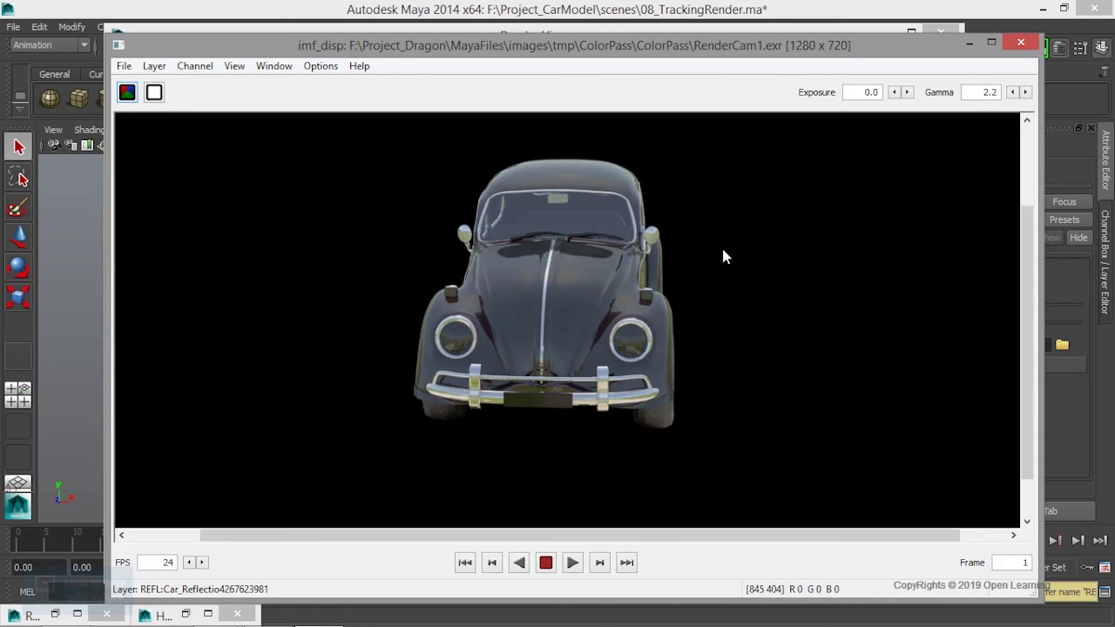
click(1021, 44)
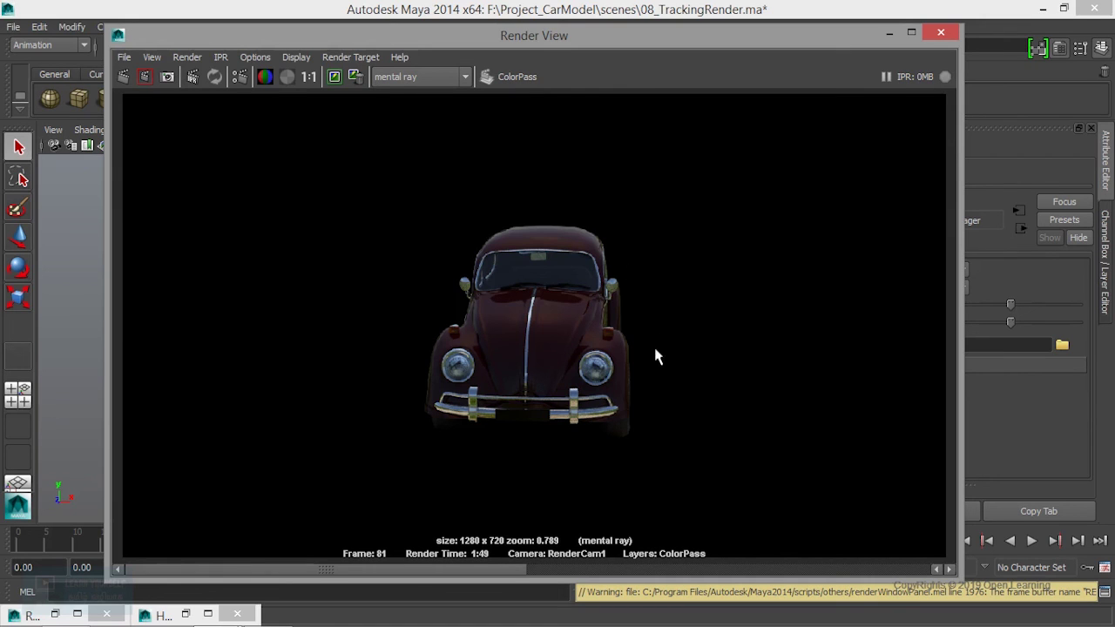
- Scrub between the brighter and darker ColorPass frame 81 renders, then close Render View
mouse_move(308, 571)
mouse_down()
mouse_move(632, 564)
mouse_move(402, 558)
mouse_up()
mouse_move(573, 547)
mouse_down()
mouse_move(498, 554)
mouse_move(625, 554)
mouse_move(401, 558)
mouse_move(673, 556)
mouse_move(448, 565)
mouse_up()
click(941, 33)
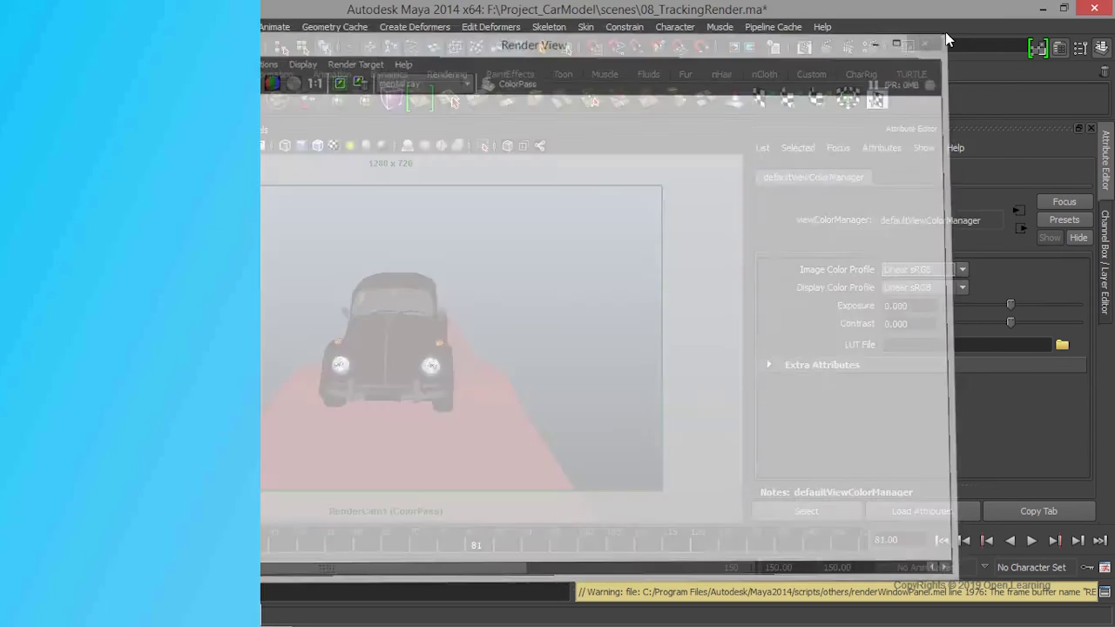